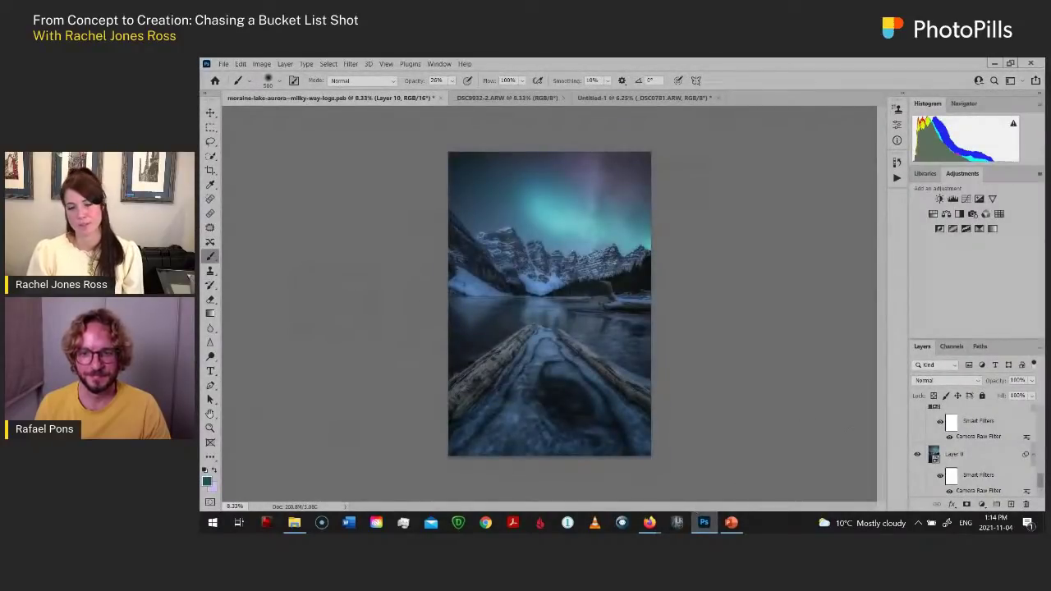
Step: Hide the editing layers stacked above the _DSC0781.ARW (merged) layer, from Layer 10 down to Layer 1
{"action": "scroll", "coordinate": [926, 462], "scroll_direction": "down", "scroll_amount": 5}
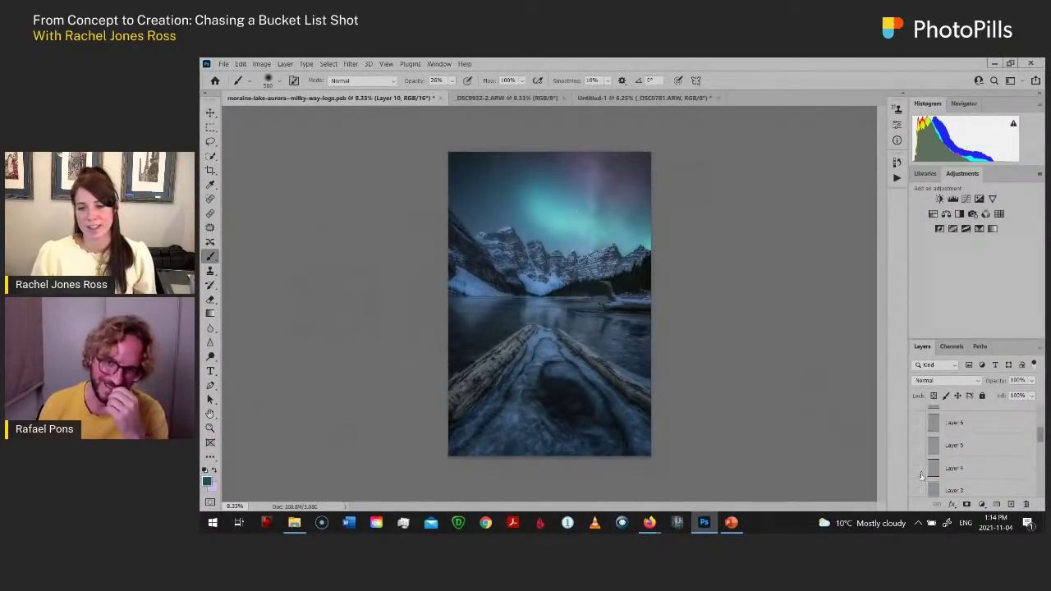
{"action": "scroll", "coordinate": [921, 473], "scroll_direction": "up", "scroll_amount": 6}
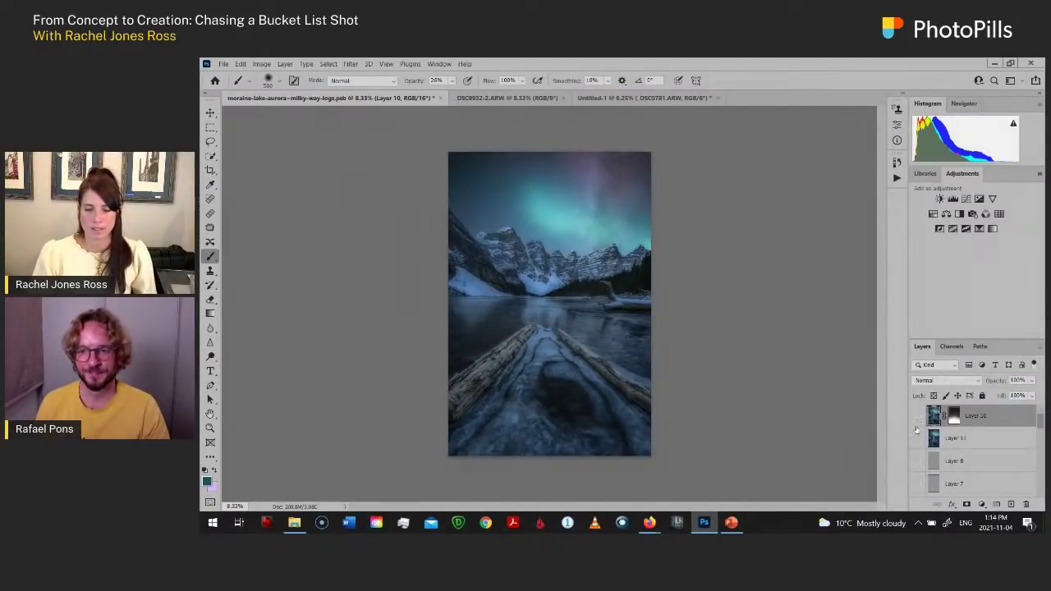
{"action": "scroll", "coordinate": [1031, 437], "scroll_direction": "down", "scroll_amount": 2}
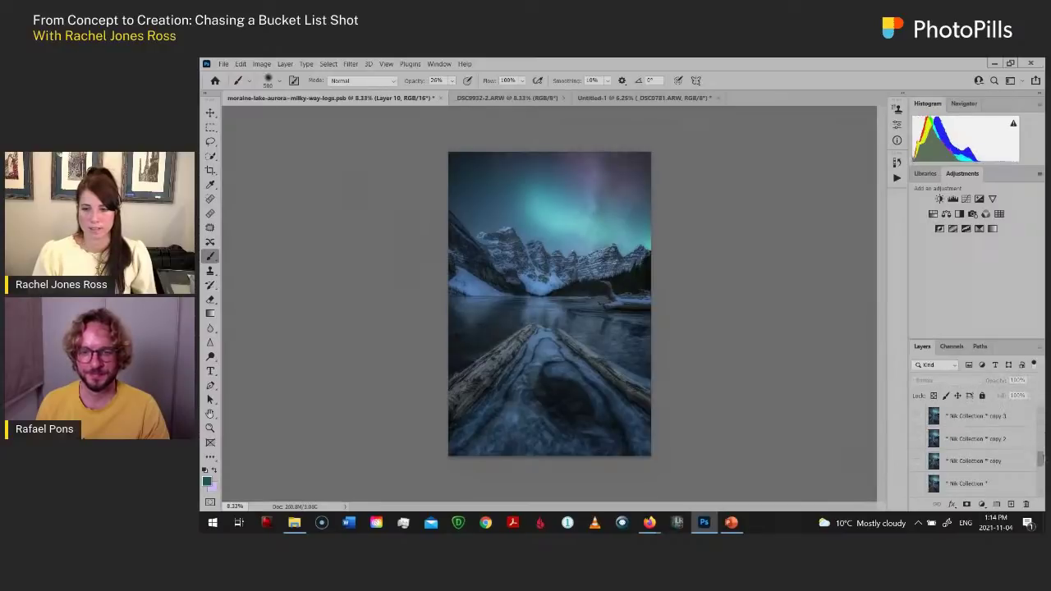
{"action": "scroll", "coordinate": [965, 459], "scroll_direction": "down", "scroll_amount": 4}
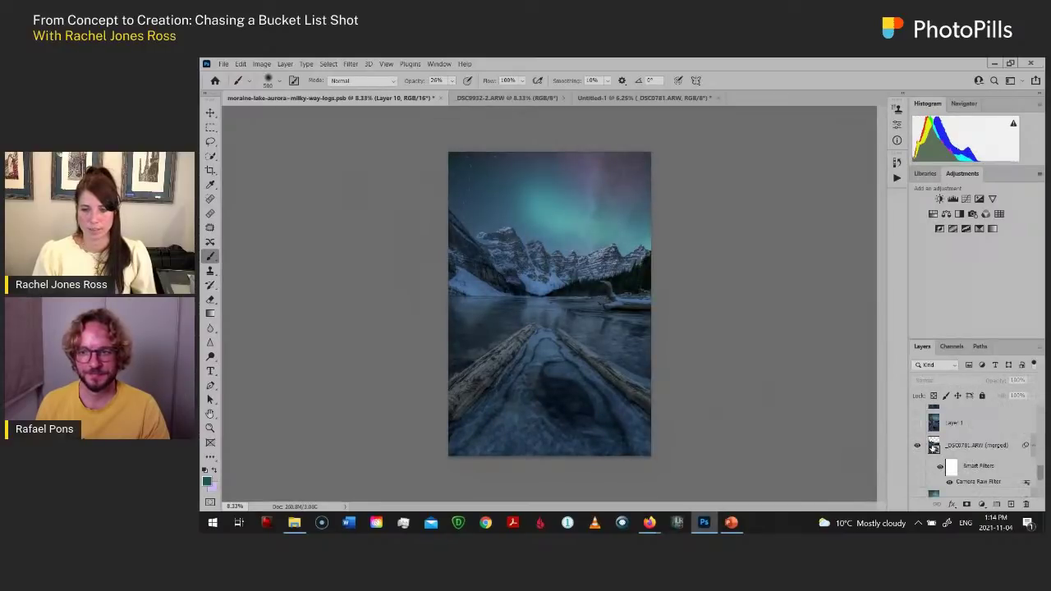
Step: Hide the _DSC0781.ARW (merged) layer to examine the base sky image in Layer 0, and show it again
{"action": "left_click", "coordinate": [917, 445]}
{"action": "scroll", "coordinate": [924, 448], "scroll_direction": "down", "scroll_amount": 2}
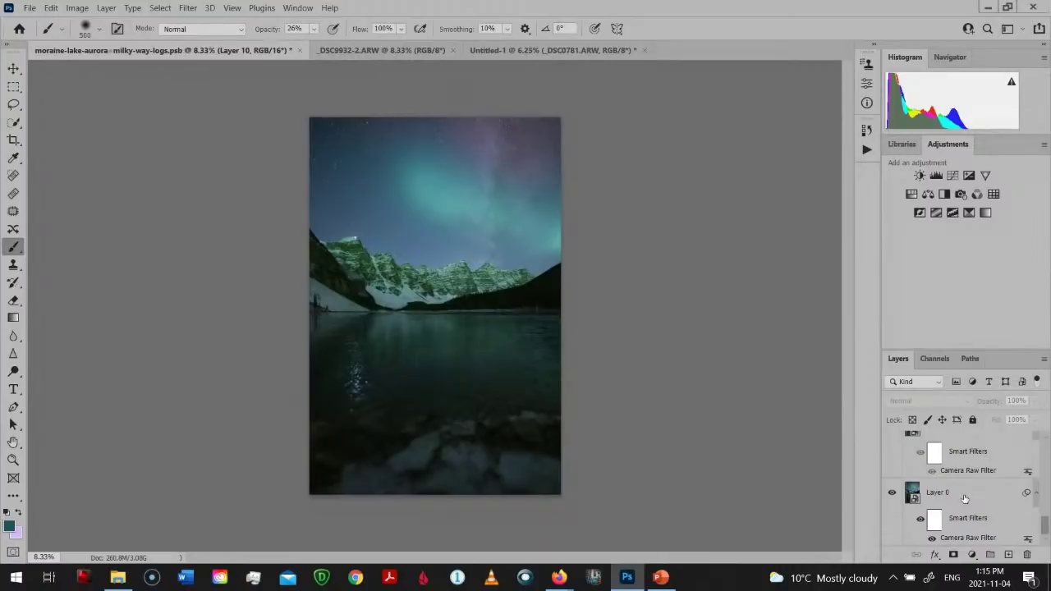
{"action": "scroll", "coordinate": [911, 510], "scroll_direction": "up", "scroll_amount": 1}
{"action": "scroll", "coordinate": [911, 511], "scroll_direction": "down", "scroll_amount": 1}
{"action": "scroll", "coordinate": [907, 507], "scroll_direction": "up", "scroll_amount": 2}
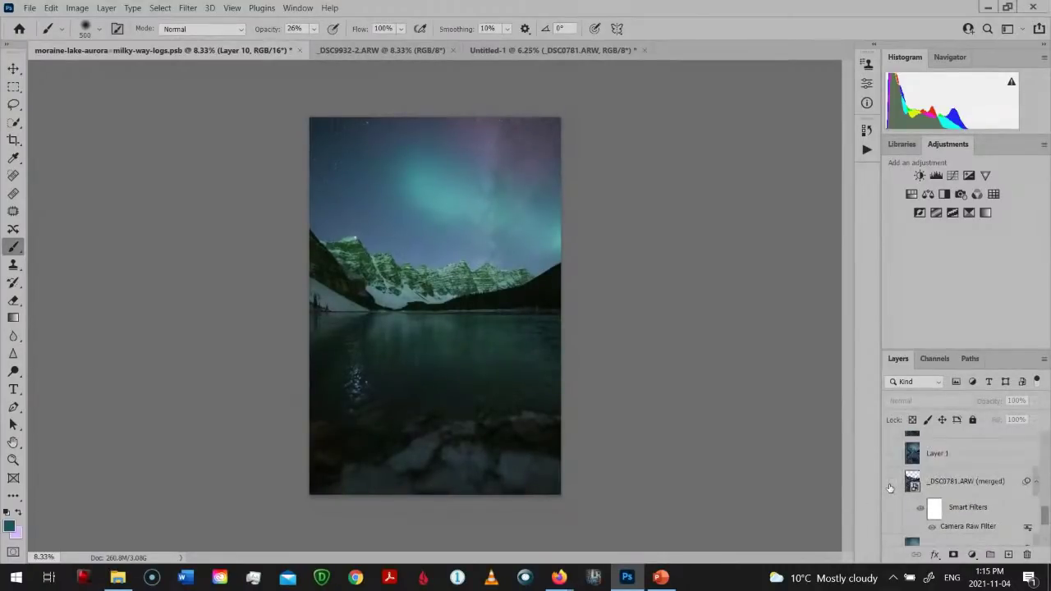
{"action": "left_click", "coordinate": [890, 481]}
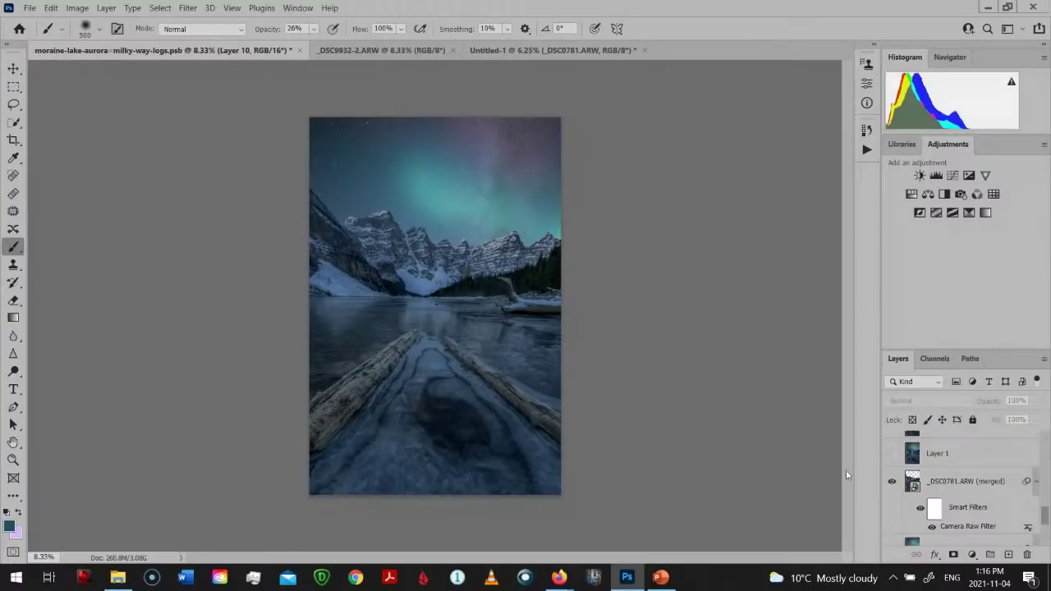
Step: Review the base layers' smart filters, and compare the _DSC9932-2.ARW and Untitled-1 source documents before returning to the Moraine Lake composite
{"action": "scroll", "coordinate": [977, 485], "scroll_direction": "down", "scroll_amount": 2}
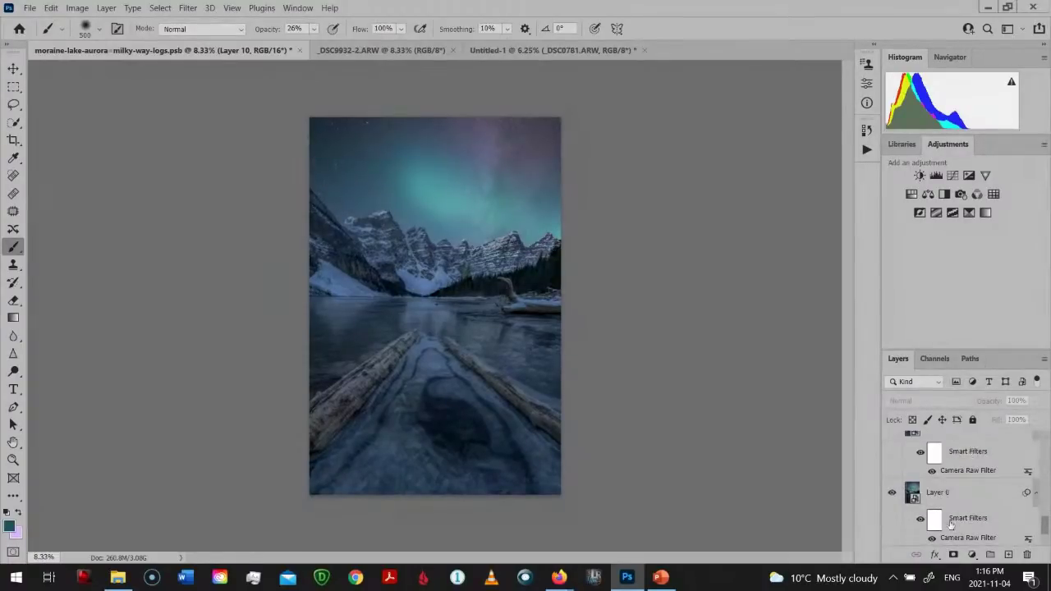
{"action": "scroll", "coordinate": [948, 526], "scroll_direction": "up", "scroll_amount": 2}
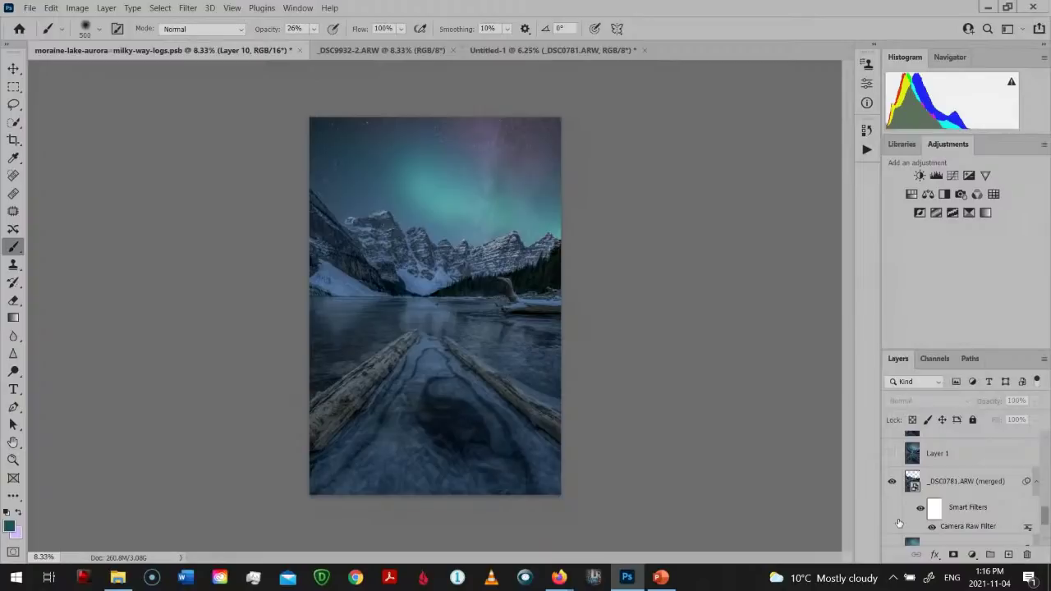
{"action": "scroll", "coordinate": [944, 487], "scroll_direction": "up", "scroll_amount": 1}
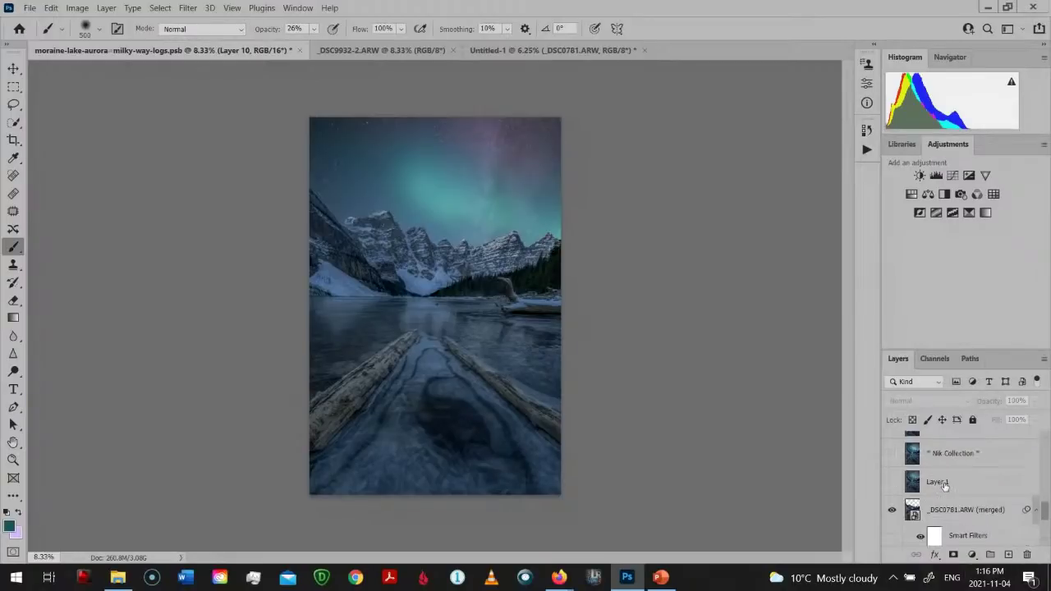
{"action": "left_click", "coordinate": [364, 49]}
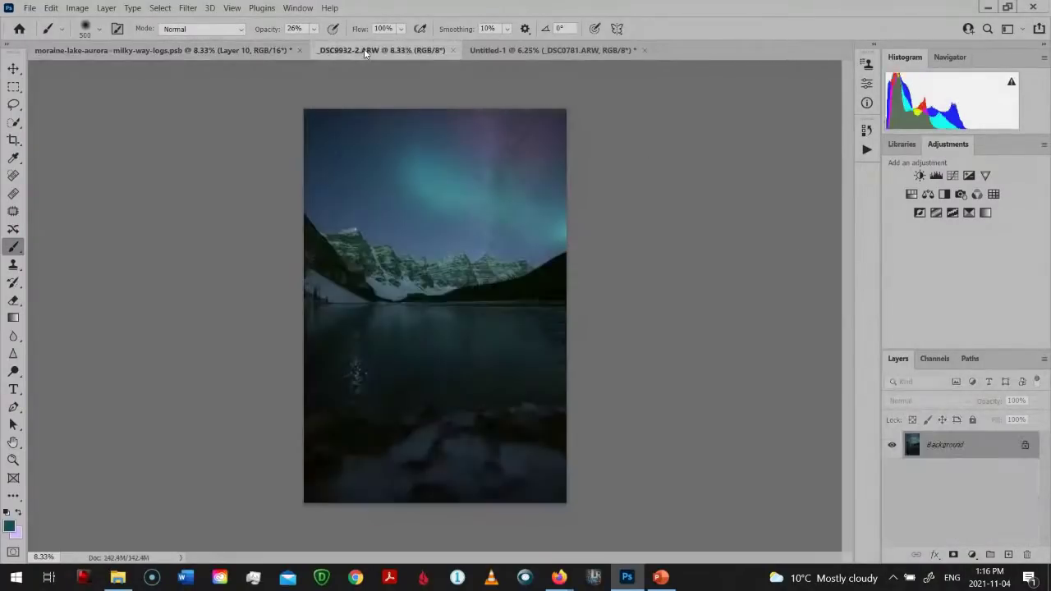
{"action": "left_click", "coordinate": [538, 50]}
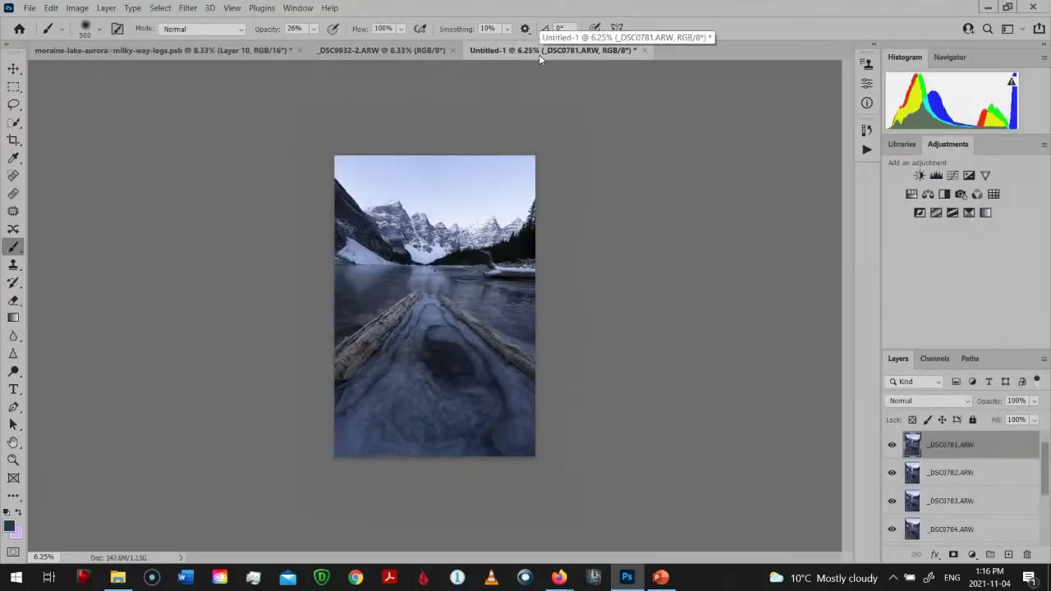
{"action": "left_click", "coordinate": [201, 49]}
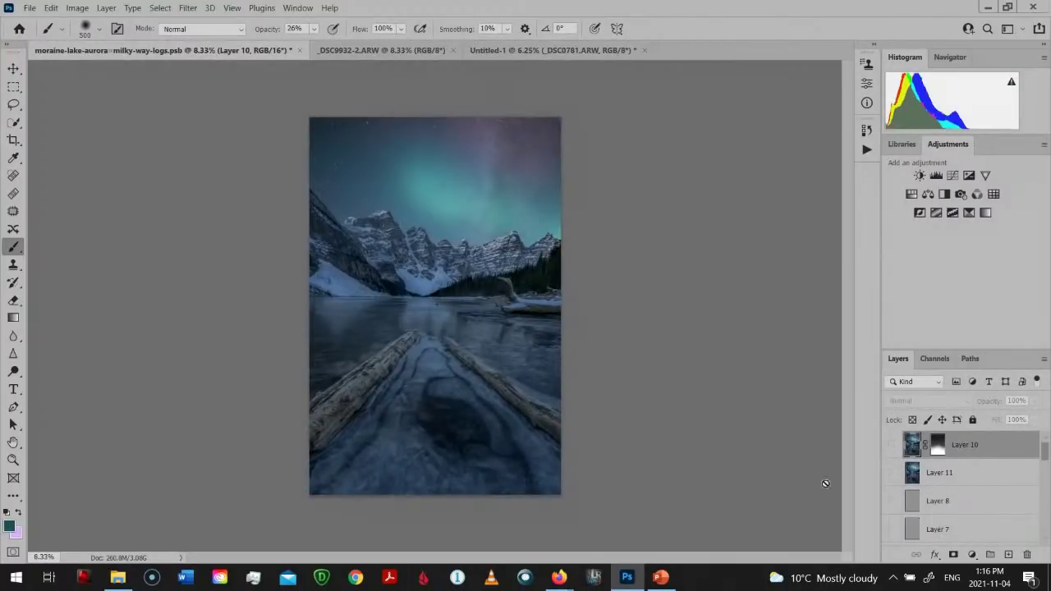
Step: Turn on visibility of Layer 1, the Nik Collection layer and the Nik Collection copy layer
{"action": "scroll", "coordinate": [966, 513], "scroll_direction": "down", "scroll_amount": 2}
{"action": "scroll", "coordinate": [966, 513], "scroll_direction": "down", "scroll_amount": 4}
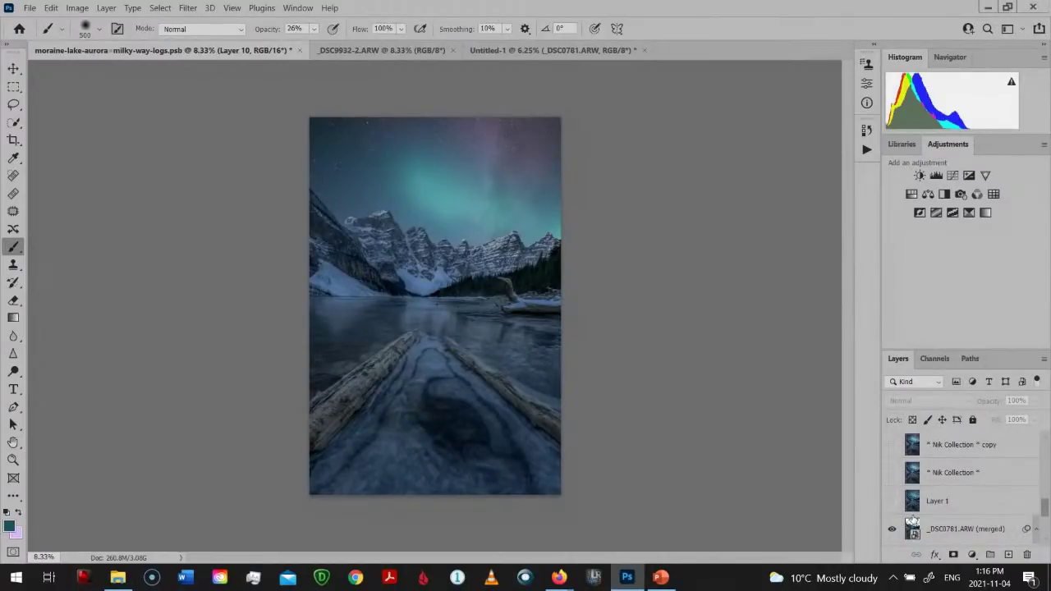
{"action": "left_click", "coordinate": [891, 500]}
{"action": "left_click", "coordinate": [892, 472]}
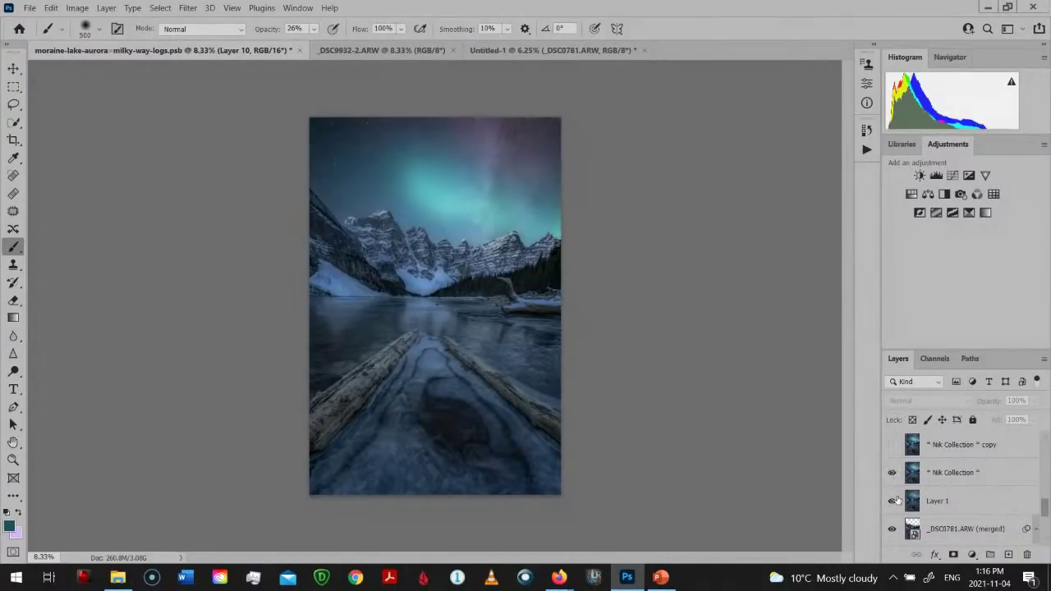
{"action": "scroll", "coordinate": [903, 504], "scroll_direction": "up", "scroll_amount": 1}
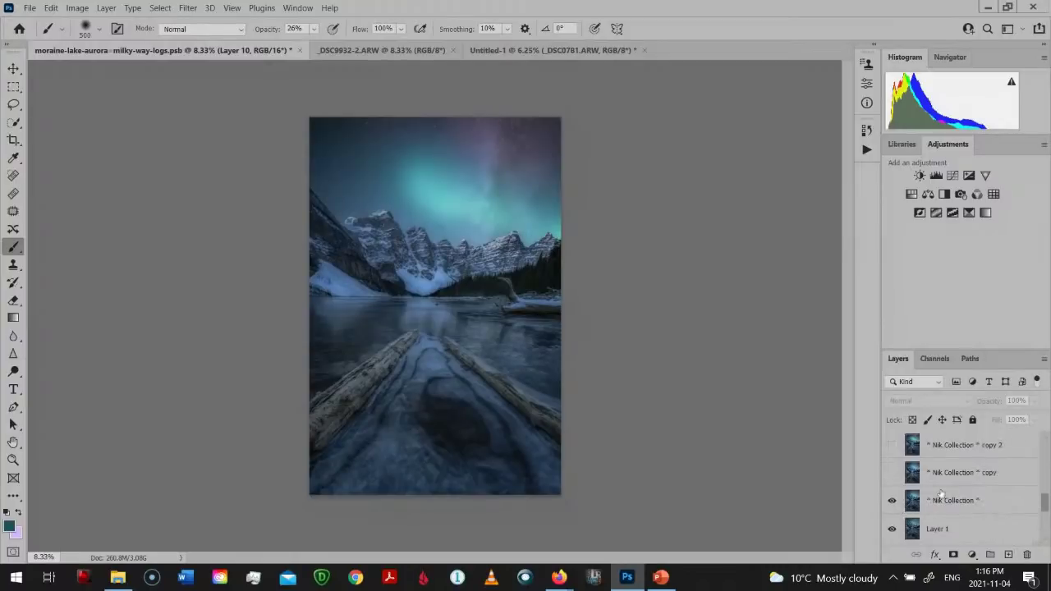
{"action": "left_click", "coordinate": [891, 473]}
{"action": "scroll", "coordinate": [895, 486], "scroll_direction": "up", "scroll_amount": 1}
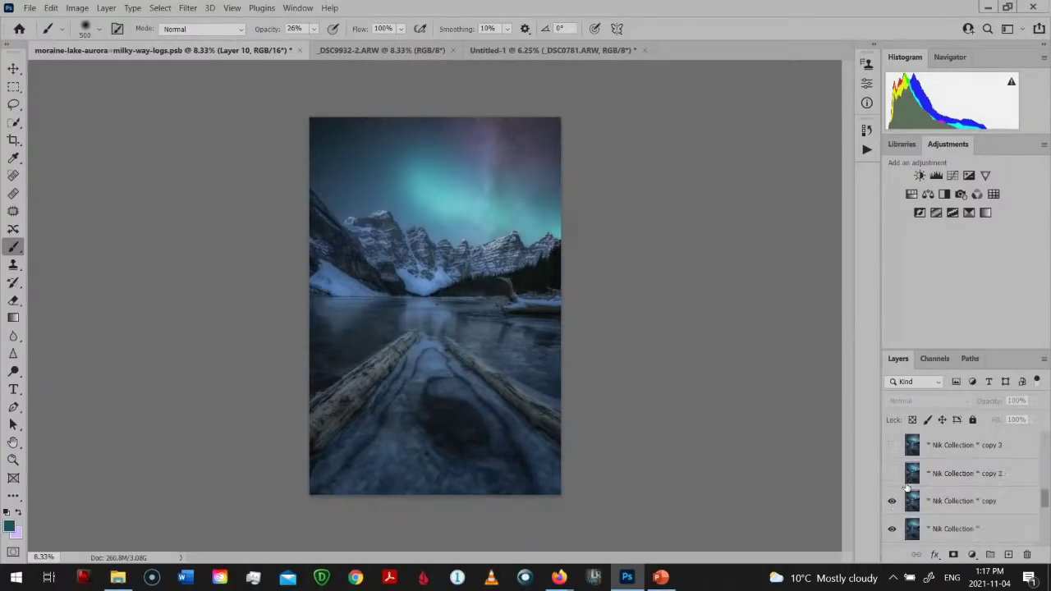
Step: Turn on visibility of Nik Collection copy 2, Nik Collection copy 3 and Layer 9, leaving Layer 9 selected
{"action": "scroll", "coordinate": [903, 486], "scroll_direction": "up", "scroll_amount": 1}
{"action": "left_click", "coordinate": [892, 501]}
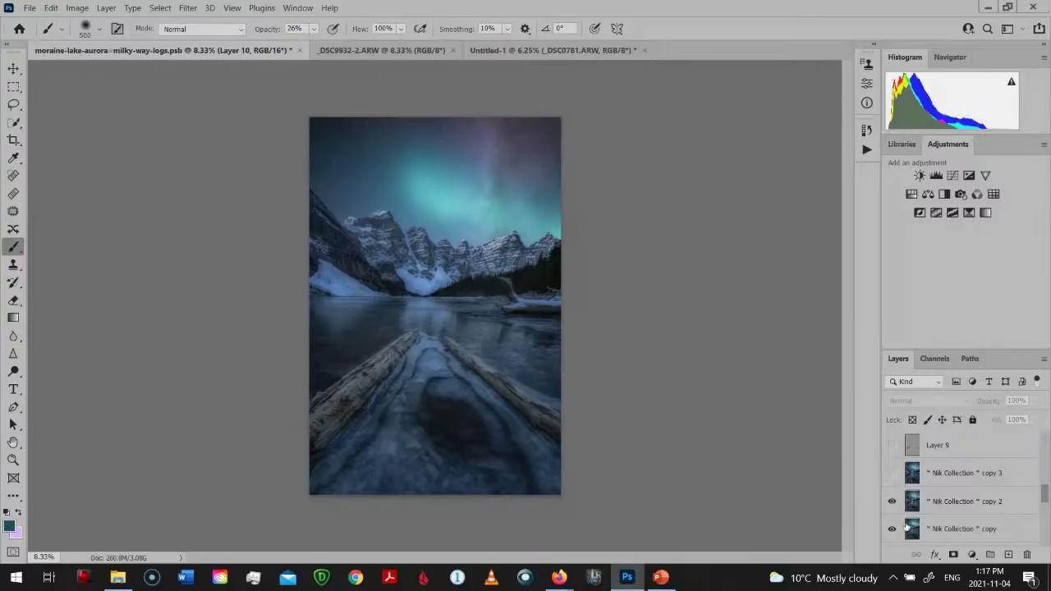
{"action": "left_click", "coordinate": [891, 472]}
{"action": "scroll", "coordinate": [931, 498], "scroll_direction": "up", "scroll_amount": 1}
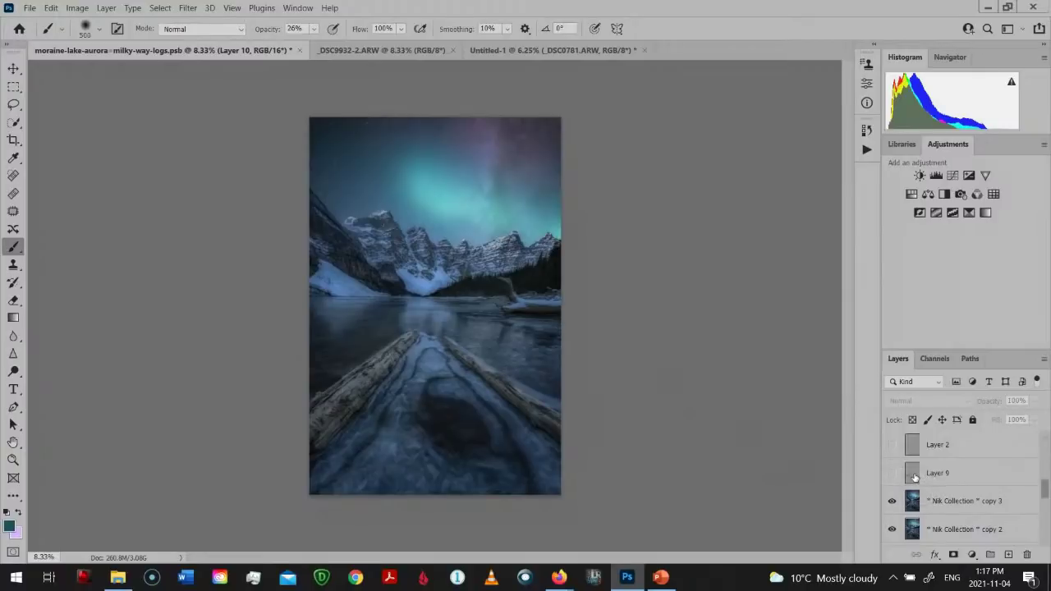
{"action": "left_click", "coordinate": [909, 479]}
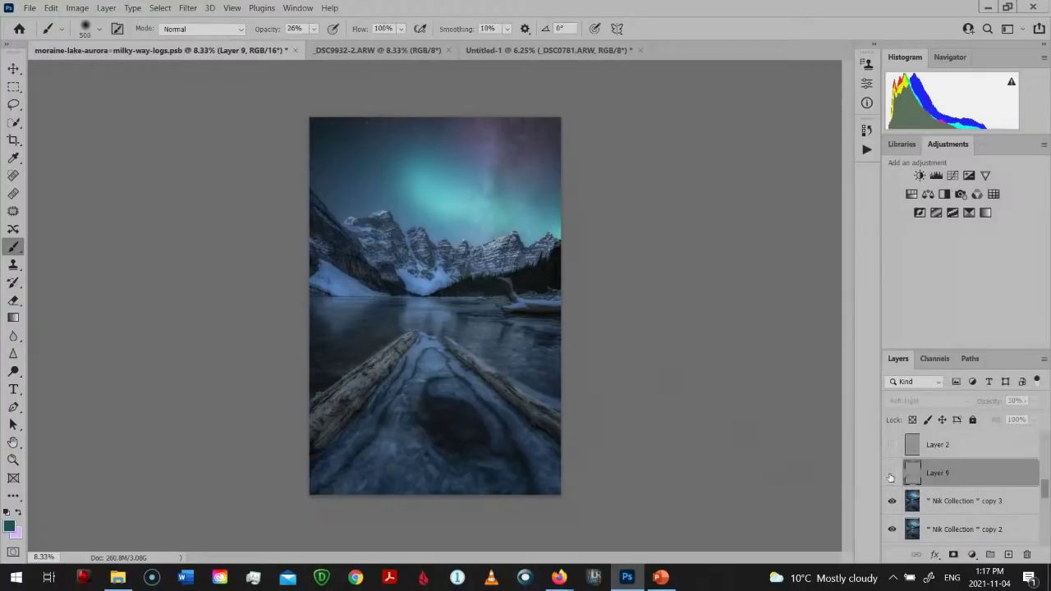
{"action": "left_click", "coordinate": [892, 476]}
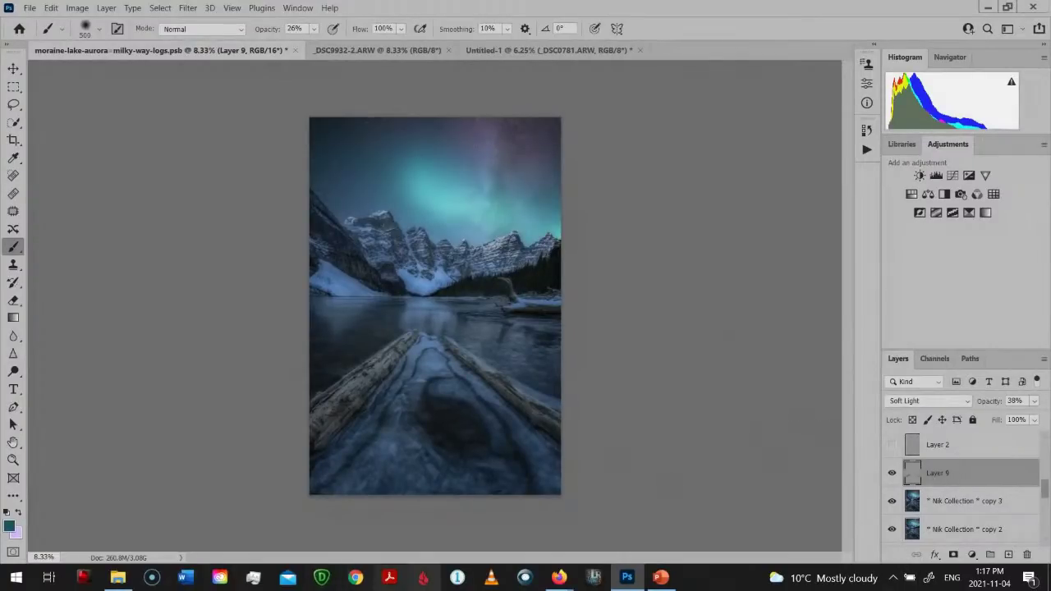
Step: Create a new layer above Layer 9 in Soft Light mode at 100% opacity, filled with neutral 50% gray
{"action": "key", "text": "alt"}
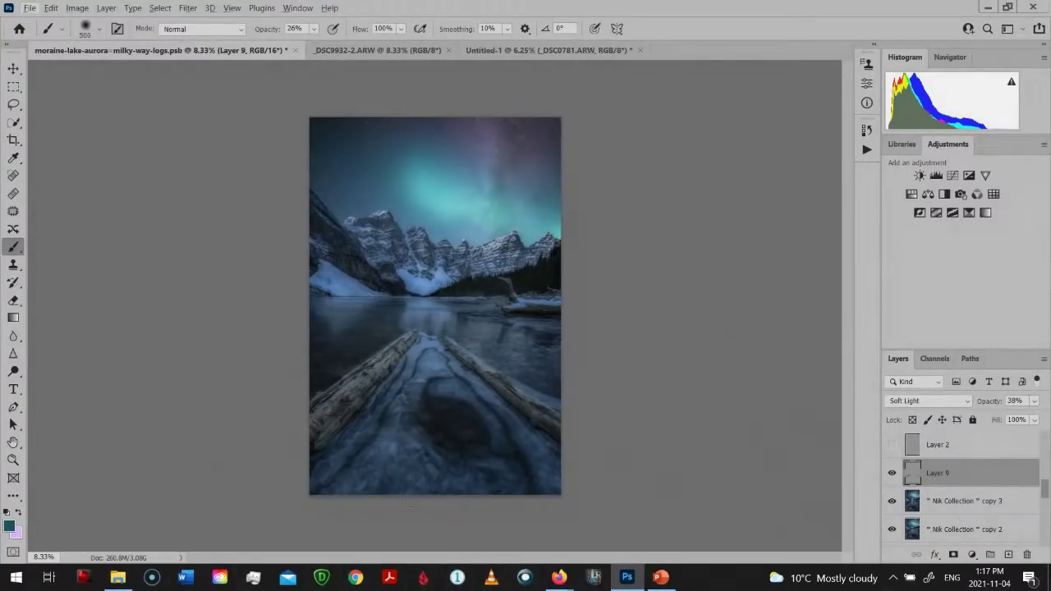
{"action": "left_click", "coordinate": [1009, 556], "text": "alt"}
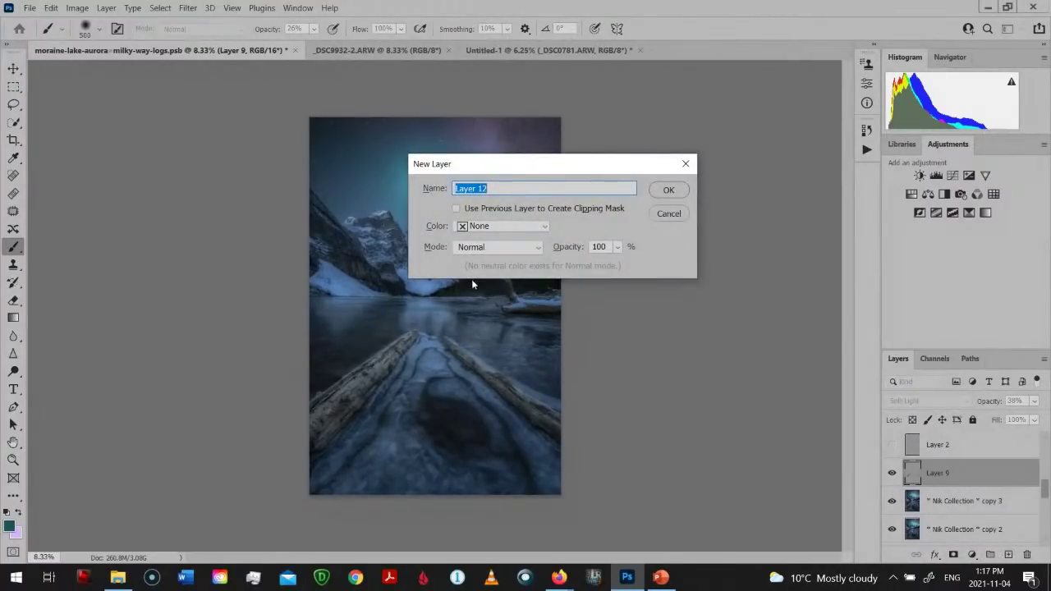
{"action": "left_click", "coordinate": [538, 247]}
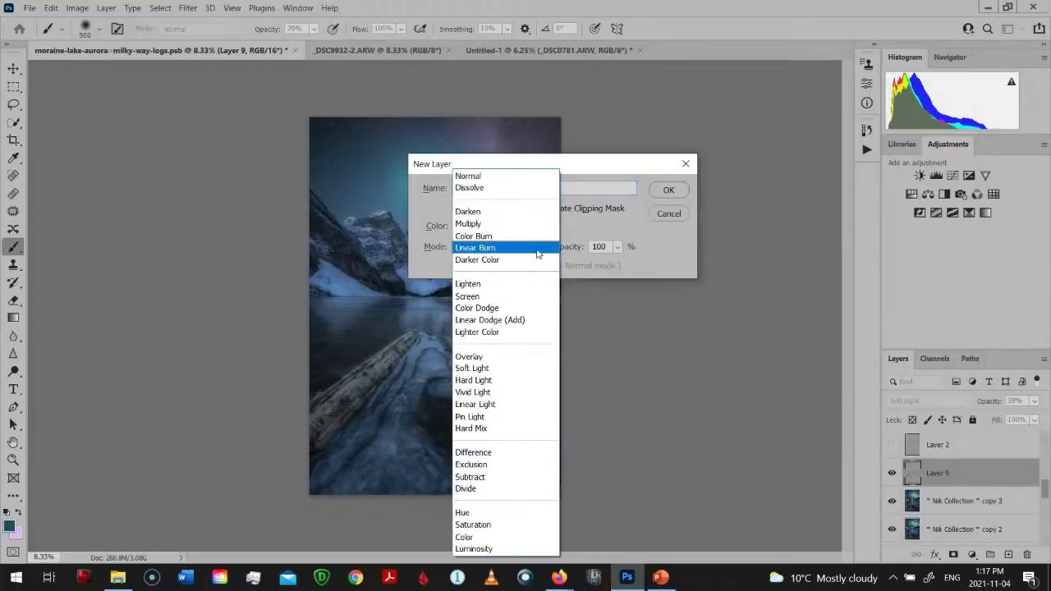
{"action": "left_click", "coordinate": [496, 369]}
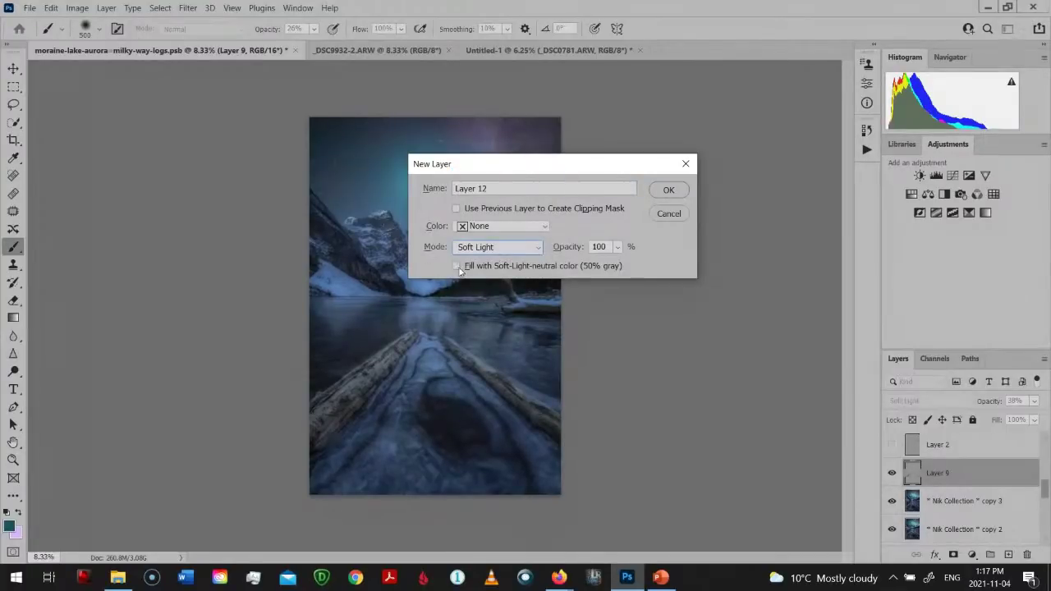
{"action": "left_click", "coordinate": [458, 266]}
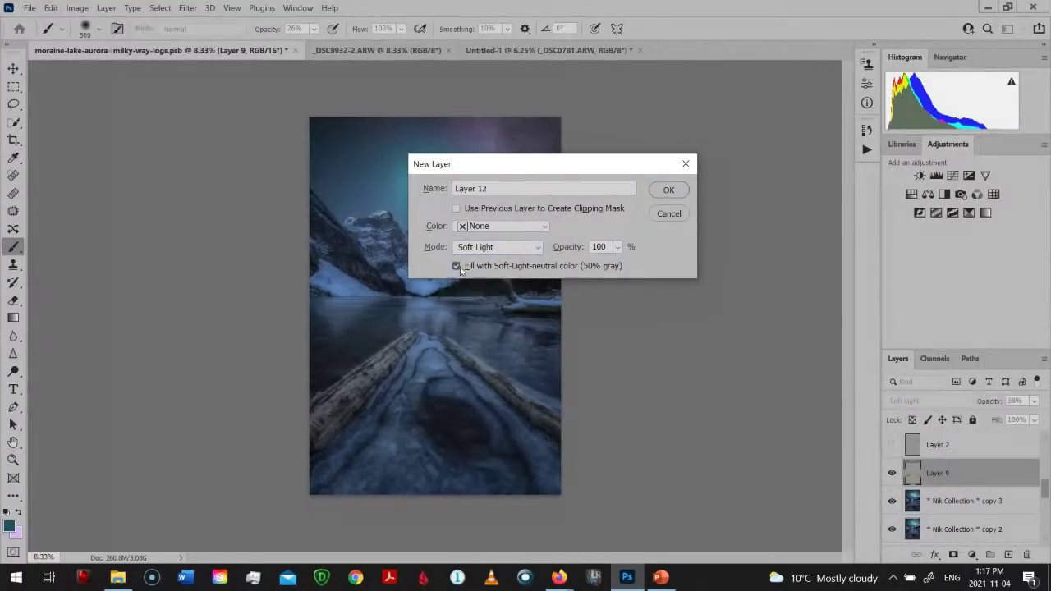
{"action": "left_click", "coordinate": [669, 191]}
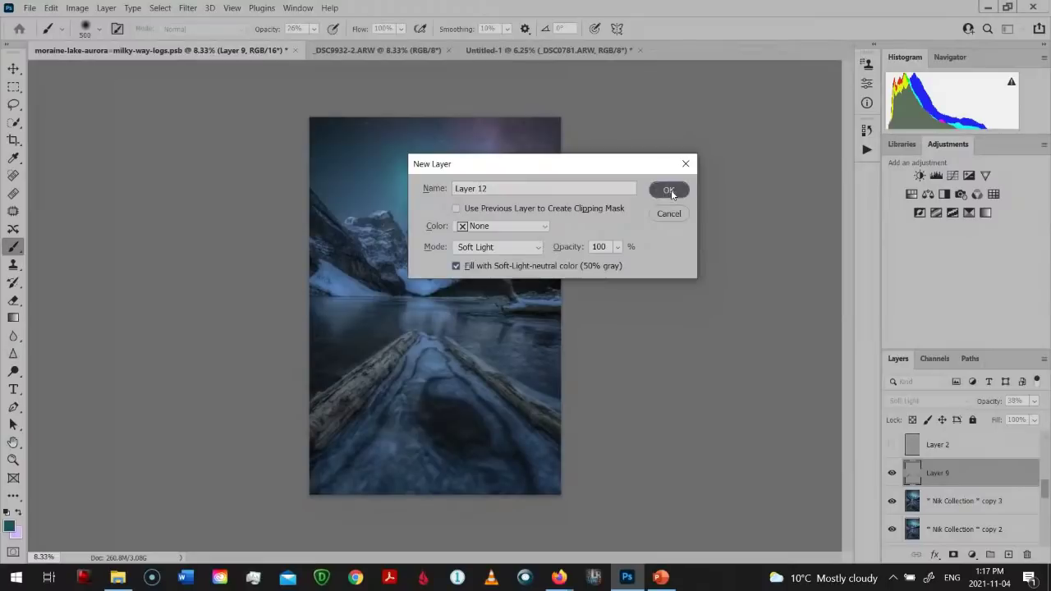
Step: Set the foreground color to a darker teal based on a color sampled from the aurora
{"action": "left_click", "coordinate": [9, 526]}
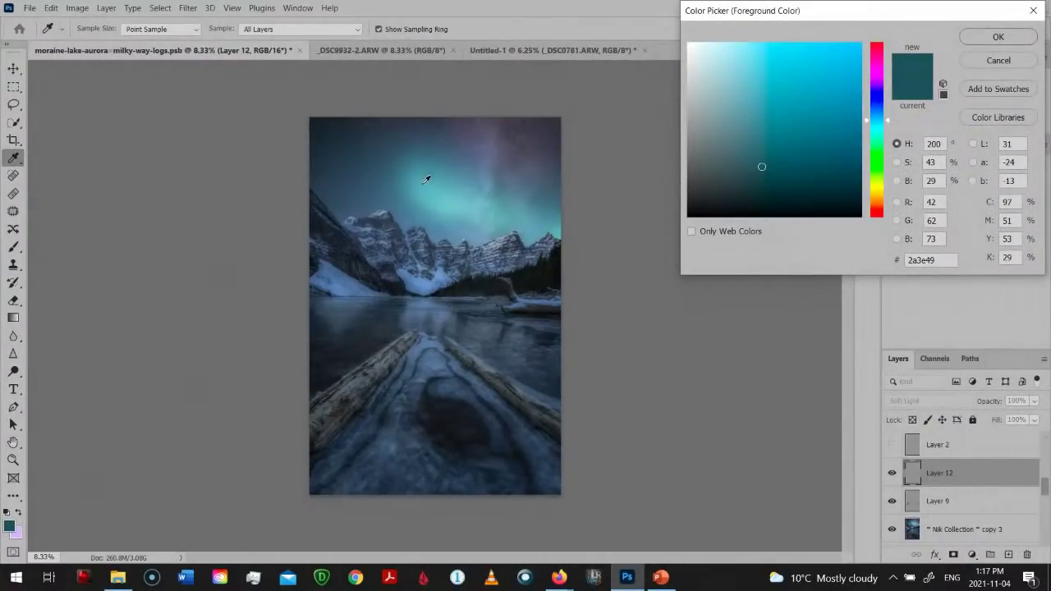
{"action": "left_click_drag", "start_coordinate": [428, 190], "coordinate": [459, 205]}
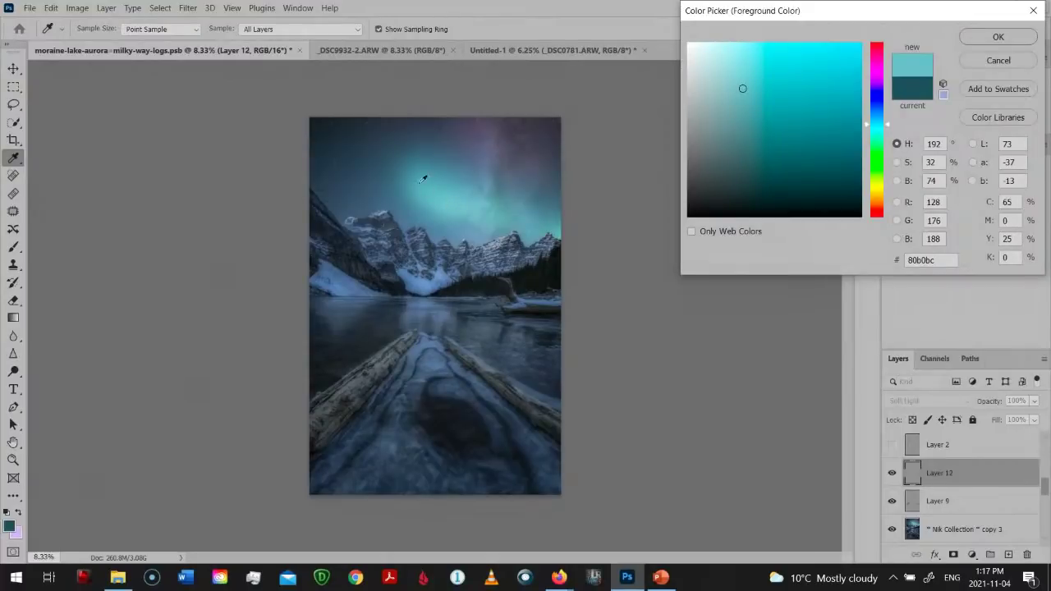
{"action": "left_click_drag", "start_coordinate": [425, 176], "coordinate": [420, 156]}
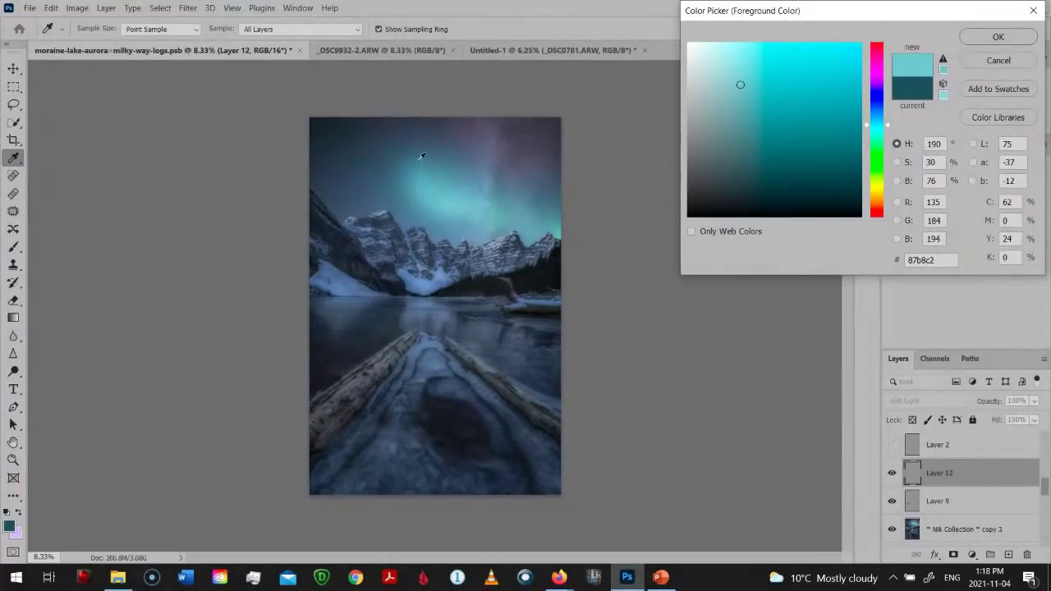
{"action": "left_click", "coordinate": [490, 123]}
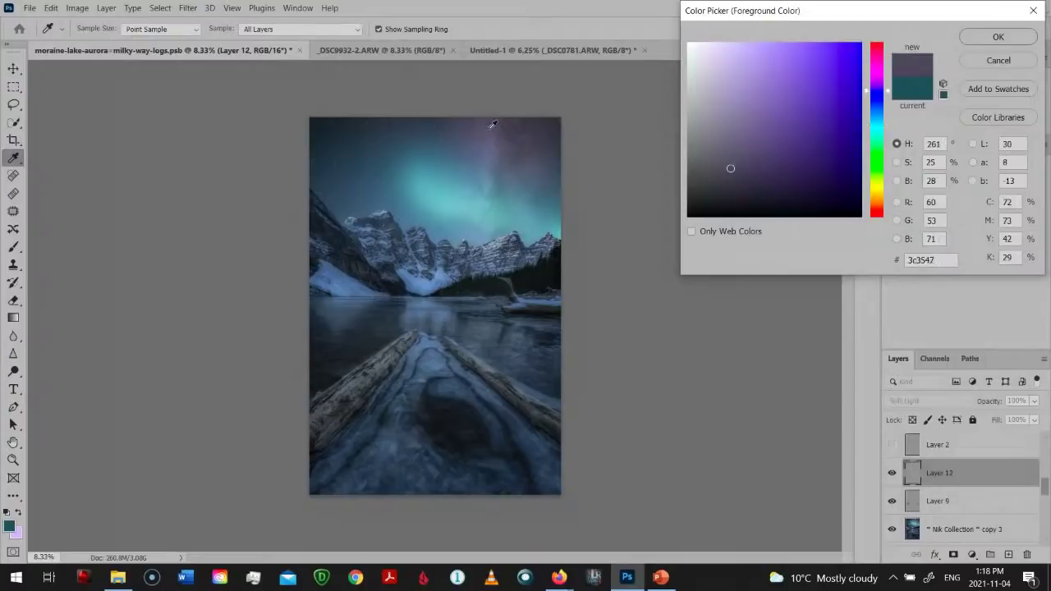
{"action": "left_click", "coordinate": [428, 190]}
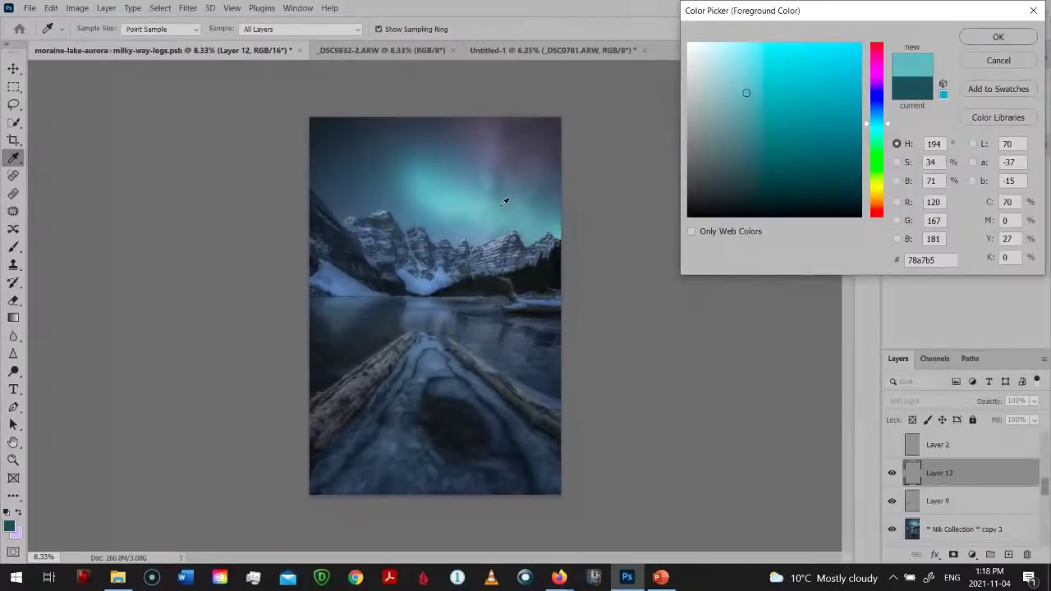
{"action": "left_click", "coordinate": [742, 124]}
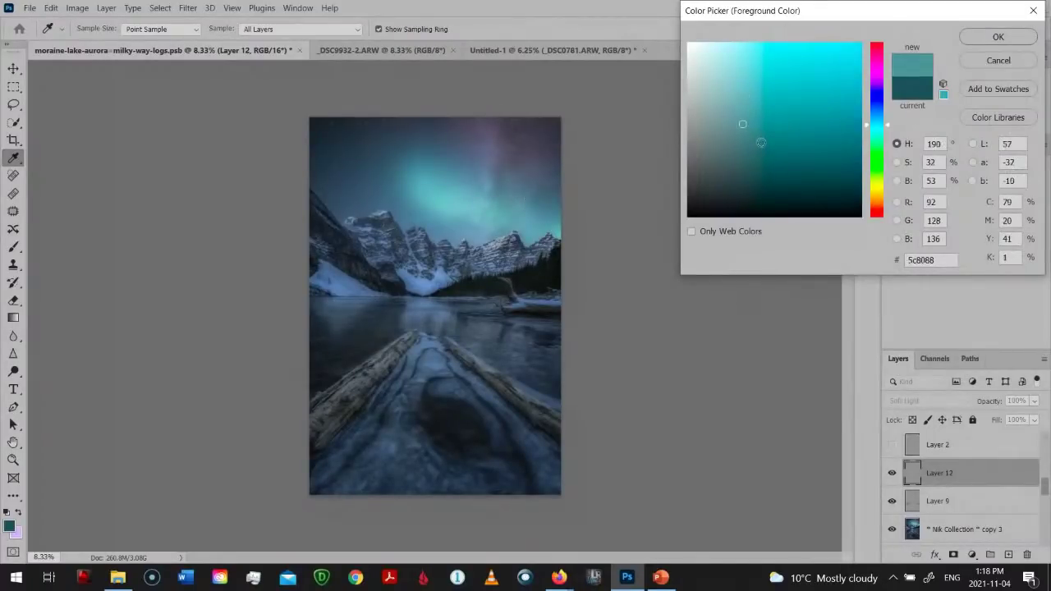
{"action": "left_click", "coordinate": [997, 37]}
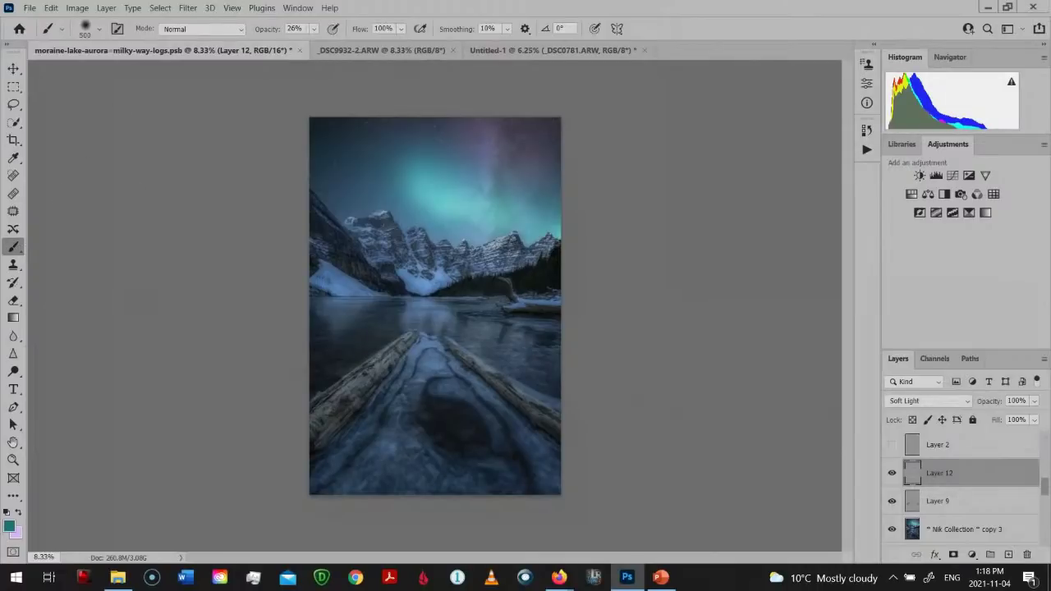
Step: Set the brush opacity to 14% and enlarge the brush to 1400 px
{"action": "left_click", "coordinate": [314, 30]}
{"action": "left_click_drag", "start_coordinate": [316, 47], "coordinate": [312, 47]}
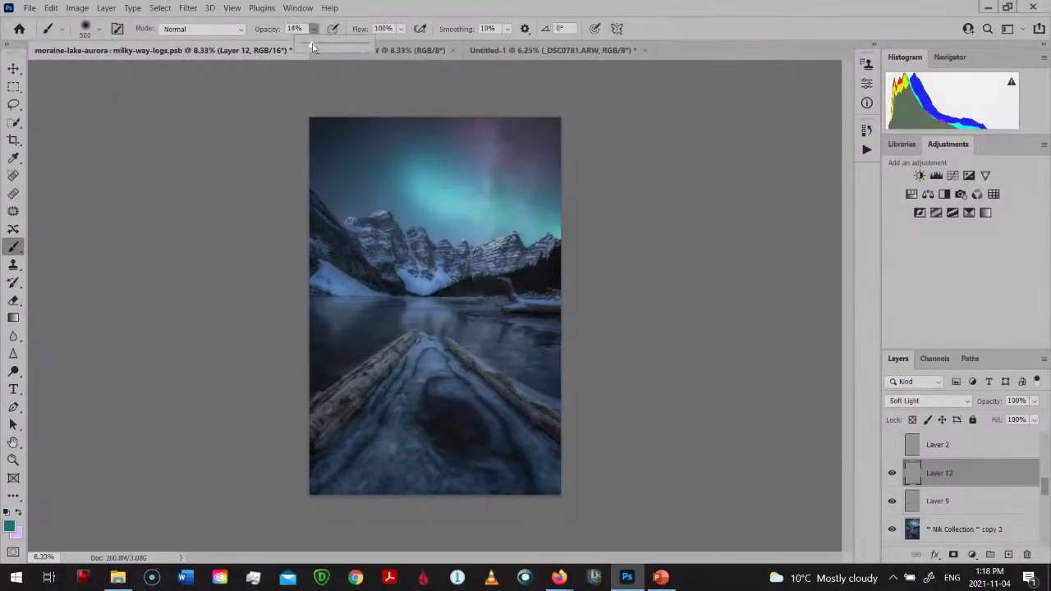
{"action": "left_click", "coordinate": [450, 381]}
{"action": "key", "text": "bracketright"}
{"action": "key", "text": "bracketright"}
{"action": "key", "text": "bracketright"}
{"action": "key", "text": "bracketright"}
{"action": "key", "text": "bracketright"}
{"action": "key", "text": "bracketright"}
{"action": "key", "text": "bracketright"}
{"action": "key", "text": "bracketright"}
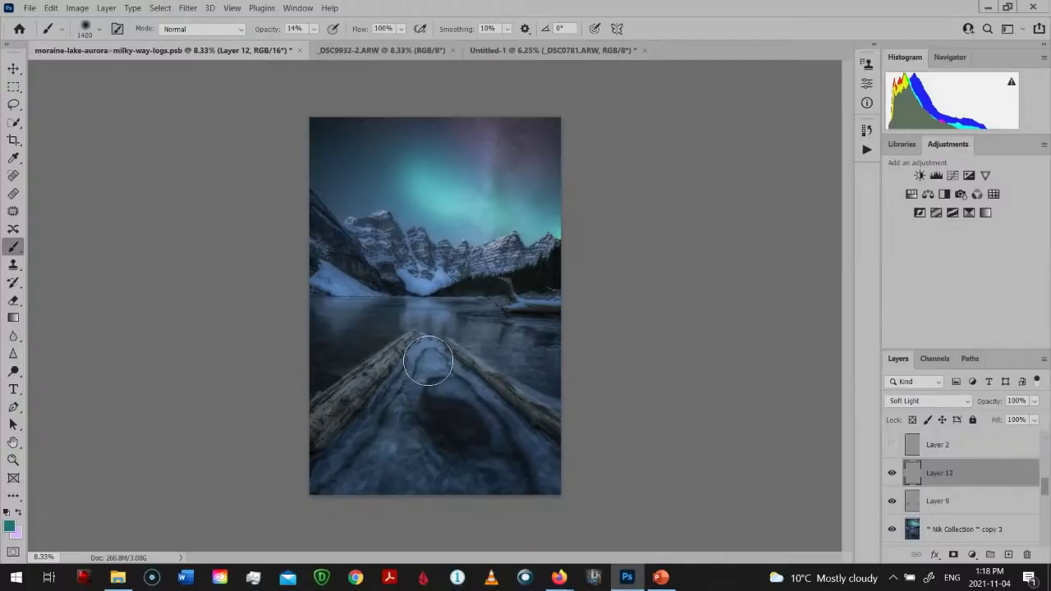
Step: Set the brush opacity to 38% and paint teal light over the ice between the logs on Layer 12
{"action": "left_click", "coordinate": [314, 30]}
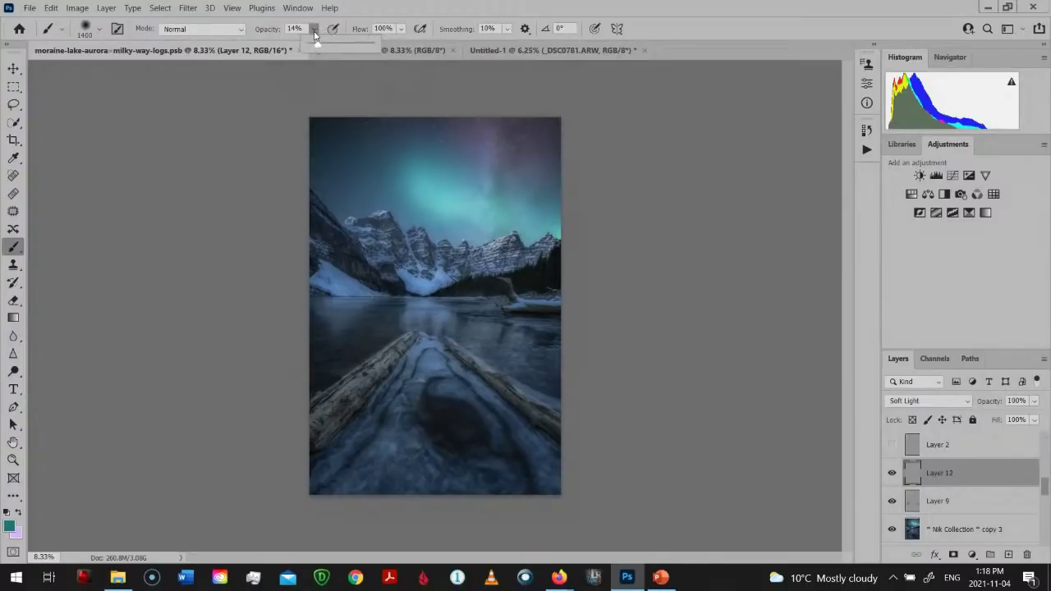
{"action": "left_click_drag", "start_coordinate": [318, 49], "coordinate": [332, 48]}
{"action": "left_click", "coordinate": [427, 355]}
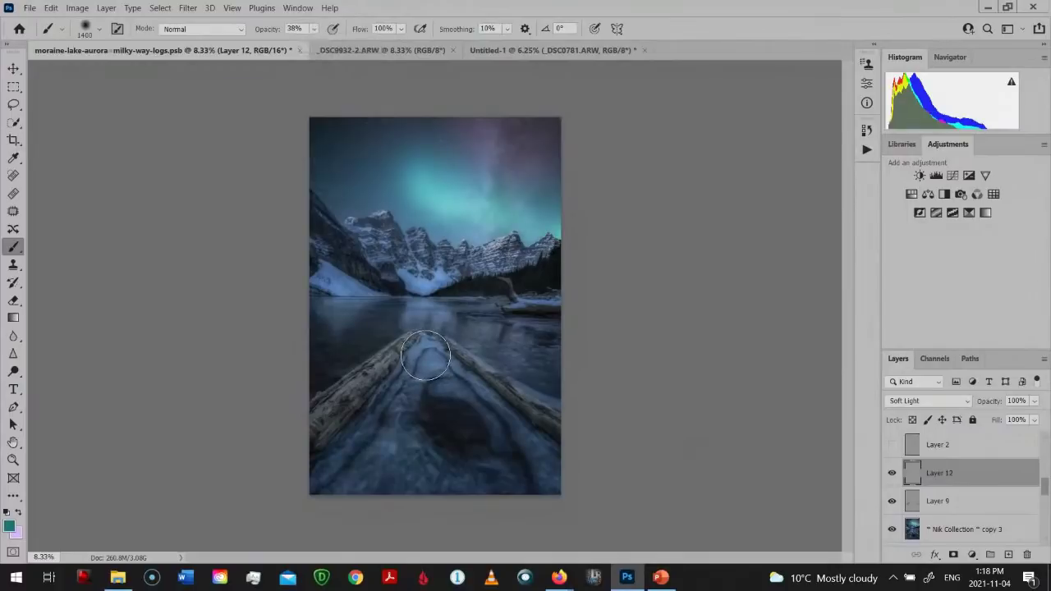
{"action": "mouse_move", "coordinate": [420, 383]}
{"action": "left_mouse_down"}
{"action": "mouse_move", "coordinate": [409, 470]}
{"action": "mouse_move", "coordinate": [425, 361]}
{"action": "mouse_move", "coordinate": [406, 448]}
{"action": "left_mouse_up"}
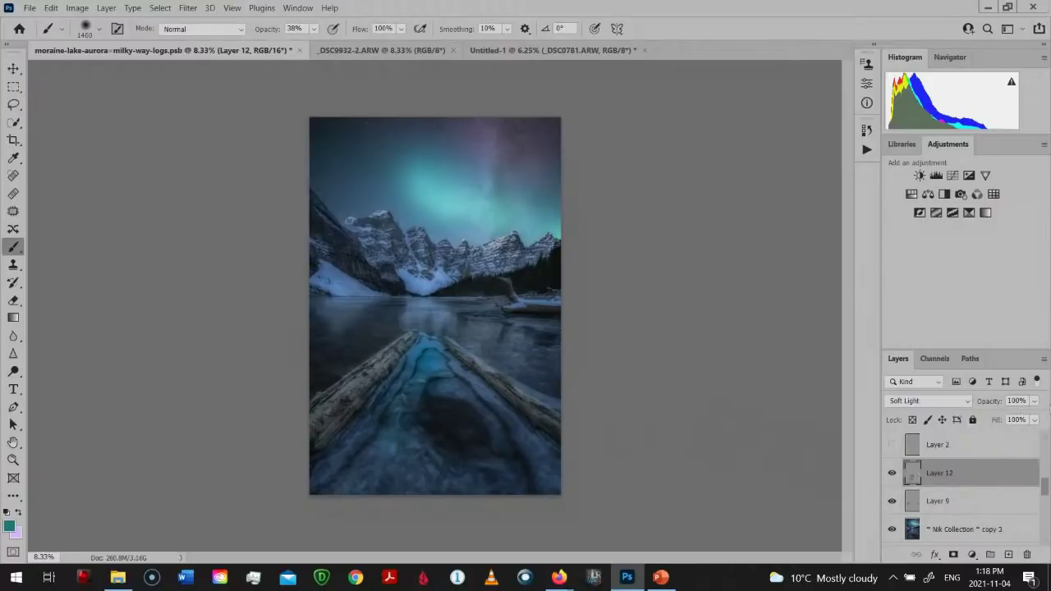
Step: Reduce Layer 12's opacity to 15% and merge it down into Layer 9
{"action": "left_click", "coordinate": [1034, 400]}
{"action": "left_click_drag", "start_coordinate": [1040, 418], "coordinate": [988, 420]}
{"action": "left_click", "coordinate": [910, 471]}
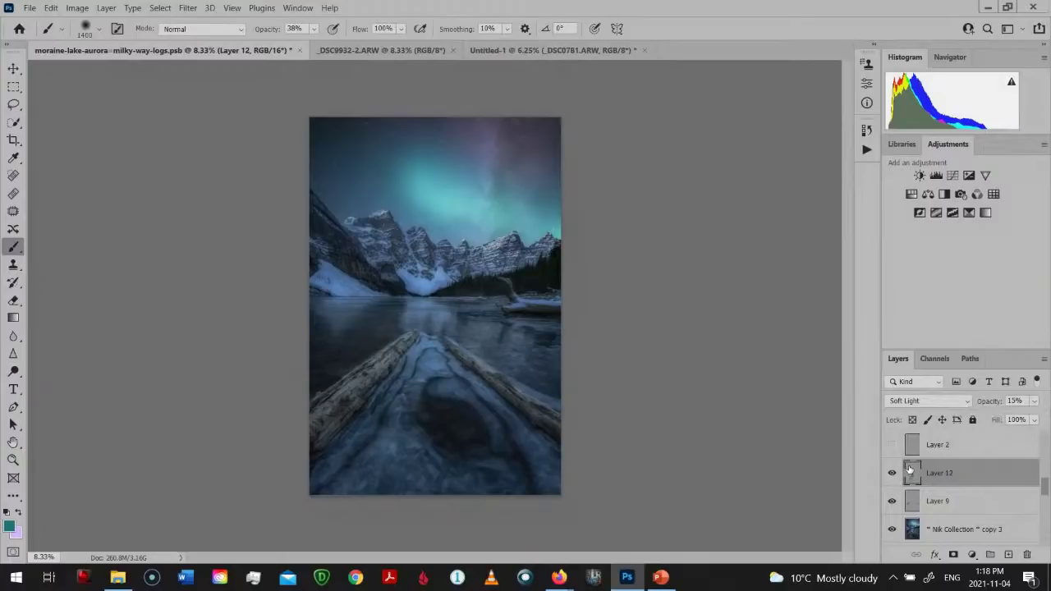
{"action": "key", "text": "ctrl+e"}
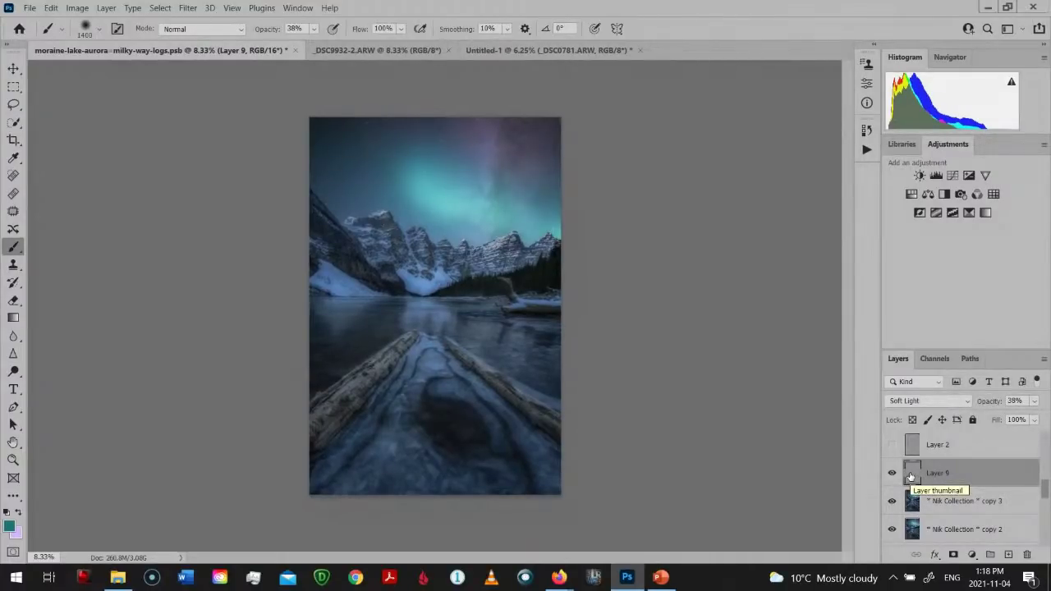
Step: Turn on visibility of Layers 2, 3, 4 and 5 above Layer 9
{"action": "left_click", "coordinate": [892, 445]}
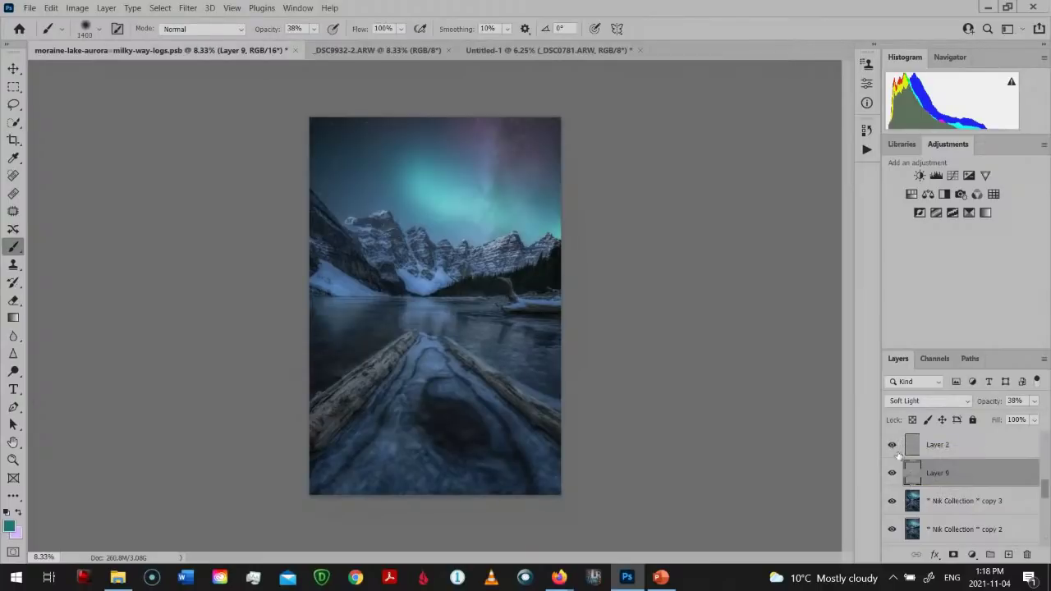
{"action": "scroll", "coordinate": [905, 460], "scroll_direction": "up", "scroll_amount": 1}
{"action": "left_click", "coordinate": [892, 473]}
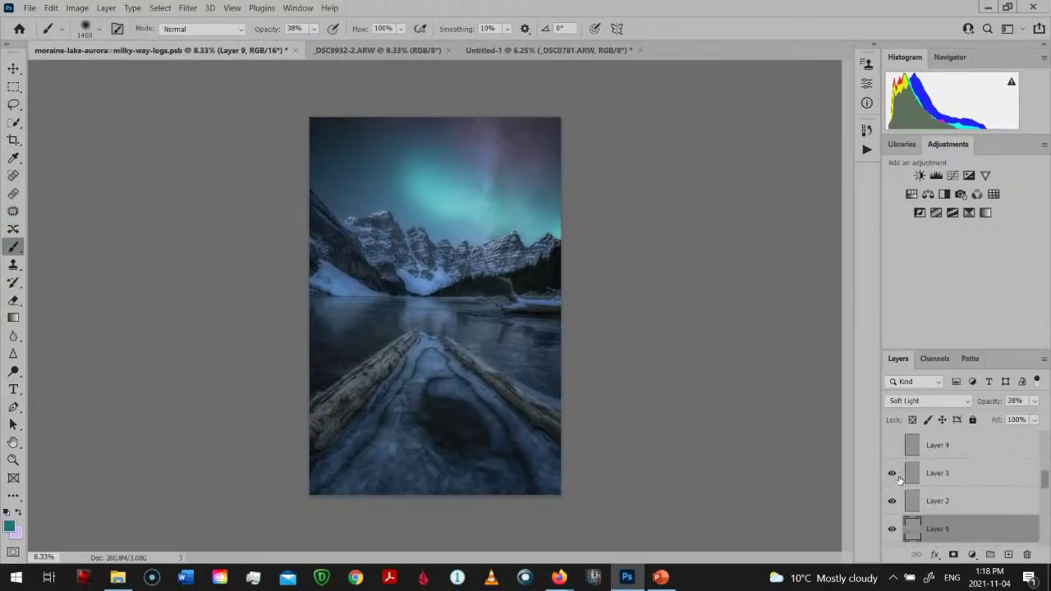
{"action": "scroll", "coordinate": [895, 484], "scroll_direction": "up", "scroll_amount": 1}
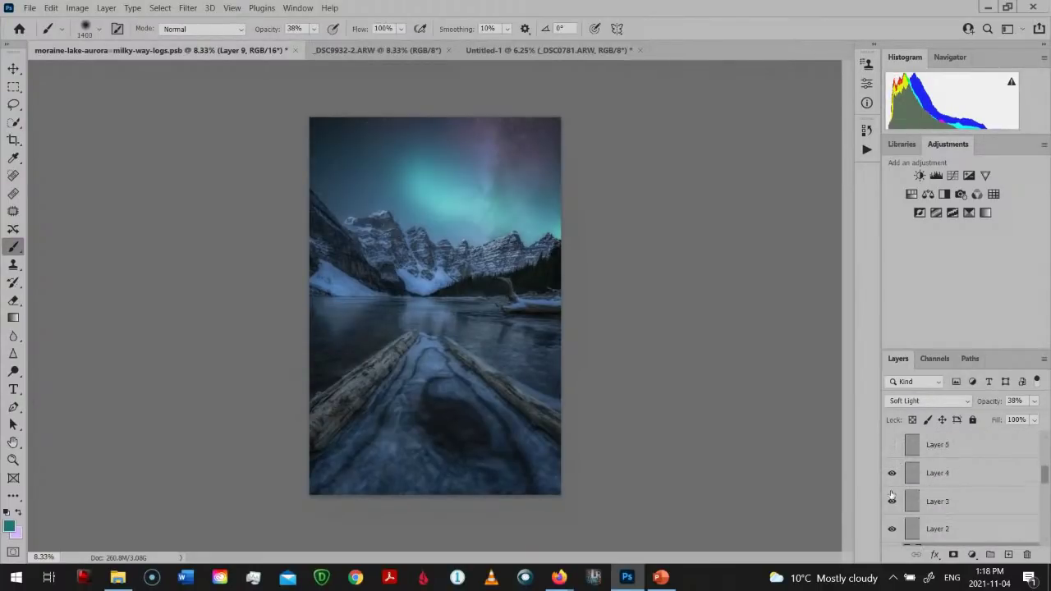
{"action": "left_click", "coordinate": [892, 445]}
{"action": "scroll", "coordinate": [906, 495], "scroll_direction": "up", "scroll_amount": 2}
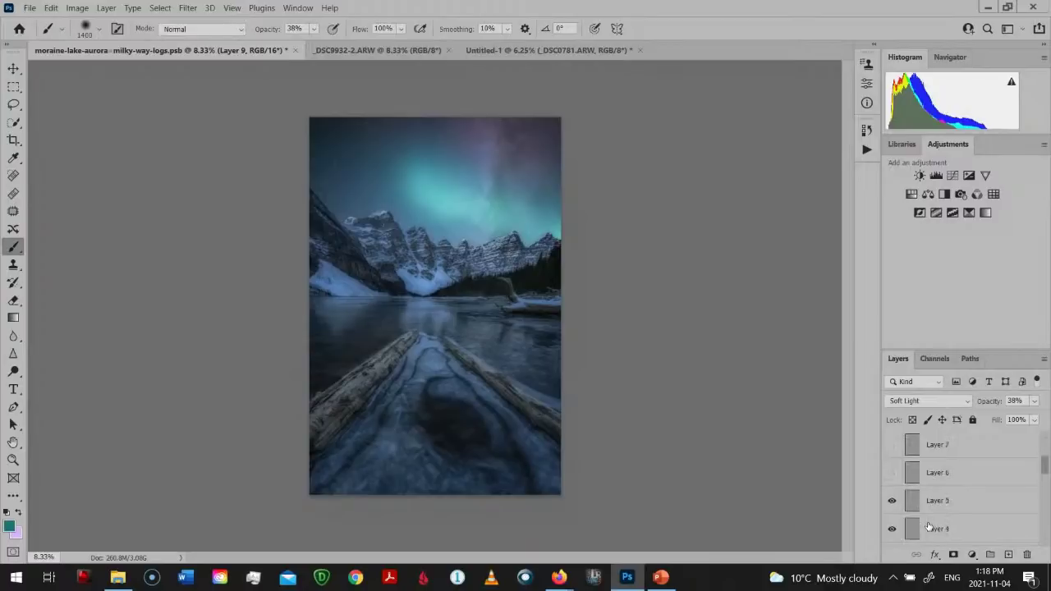
Step: Turn on visibility of Layers 6, 7, 8, 11 and 10 to show the finished composite
{"action": "scroll", "coordinate": [892, 474], "scroll_direction": "up", "scroll_amount": 1}
{"action": "left_click", "coordinate": [892, 473]}
{"action": "scroll", "coordinate": [927, 496], "scroll_direction": "up", "scroll_amount": 2}
{"action": "left_click", "coordinate": [892, 500]}
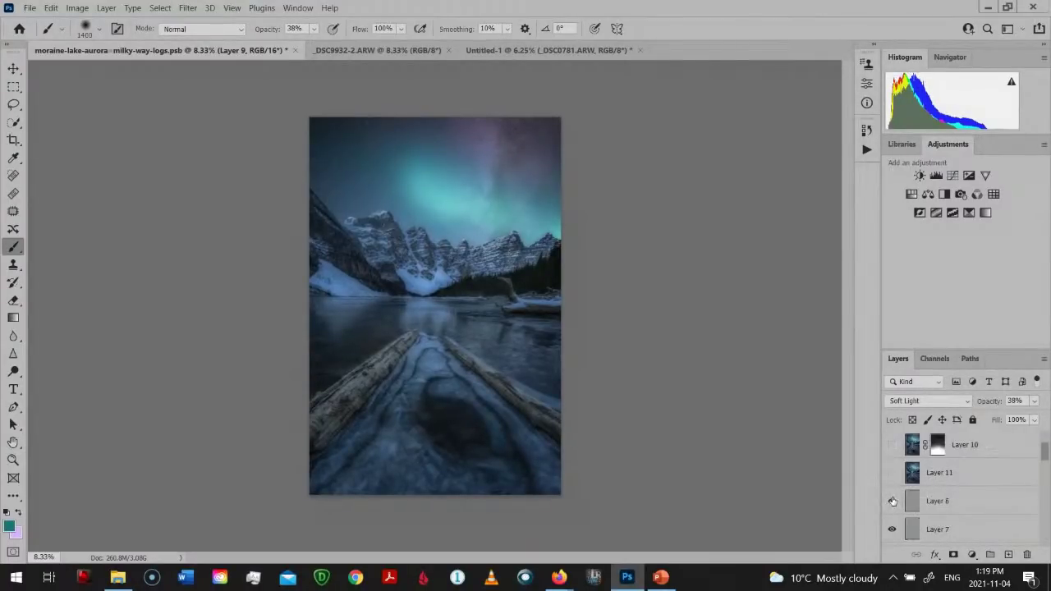
{"action": "left_click", "coordinate": [892, 473]}
{"action": "left_click", "coordinate": [892, 445]}
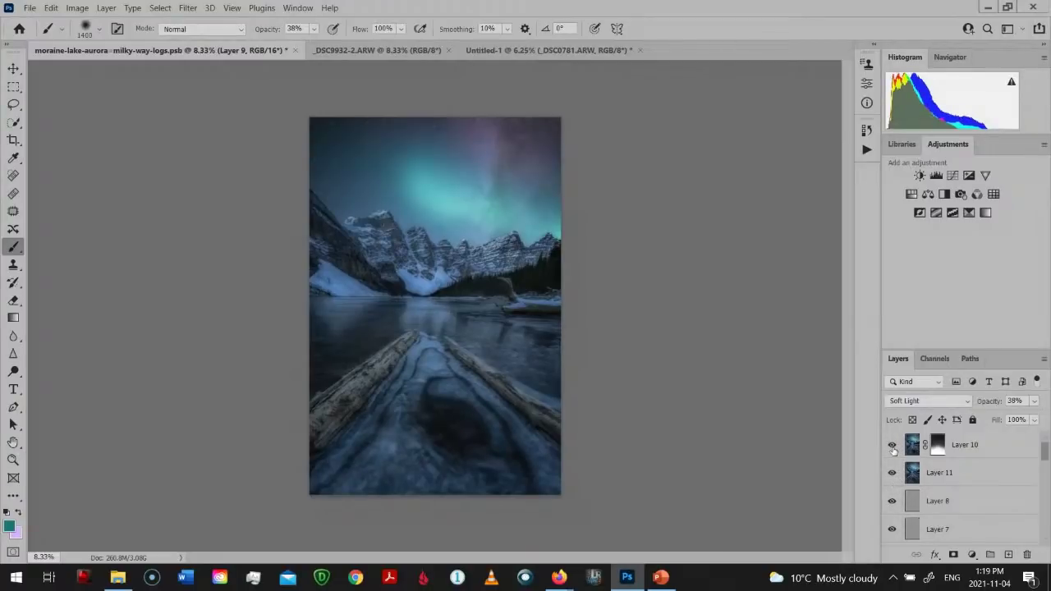
{"action": "scroll", "coordinate": [939, 474], "scroll_direction": "down", "scroll_amount": 5}
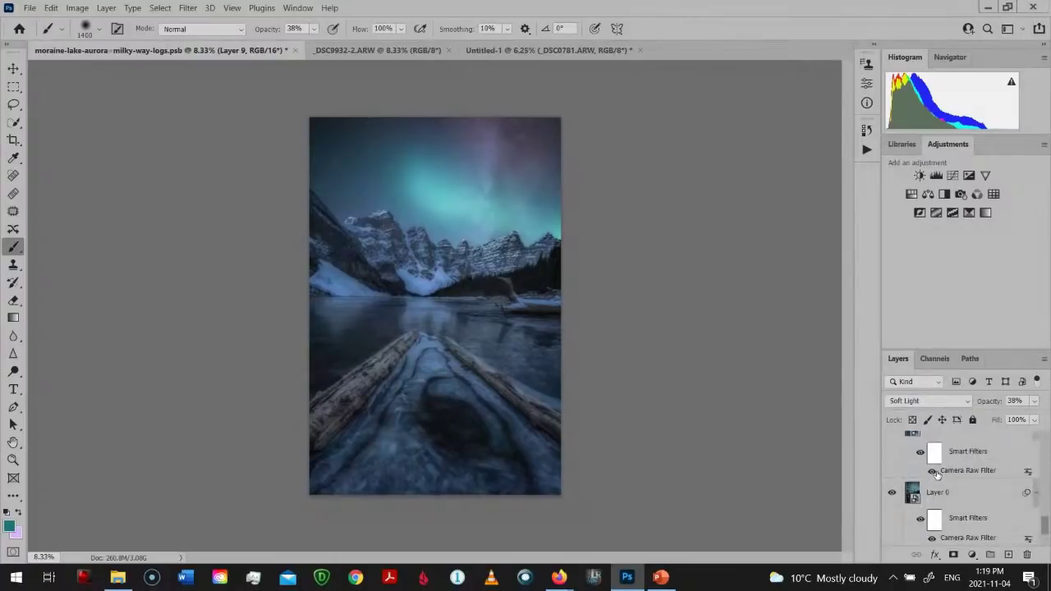
{"action": "scroll", "coordinate": [938, 474], "scroll_direction": "up", "scroll_amount": 5}
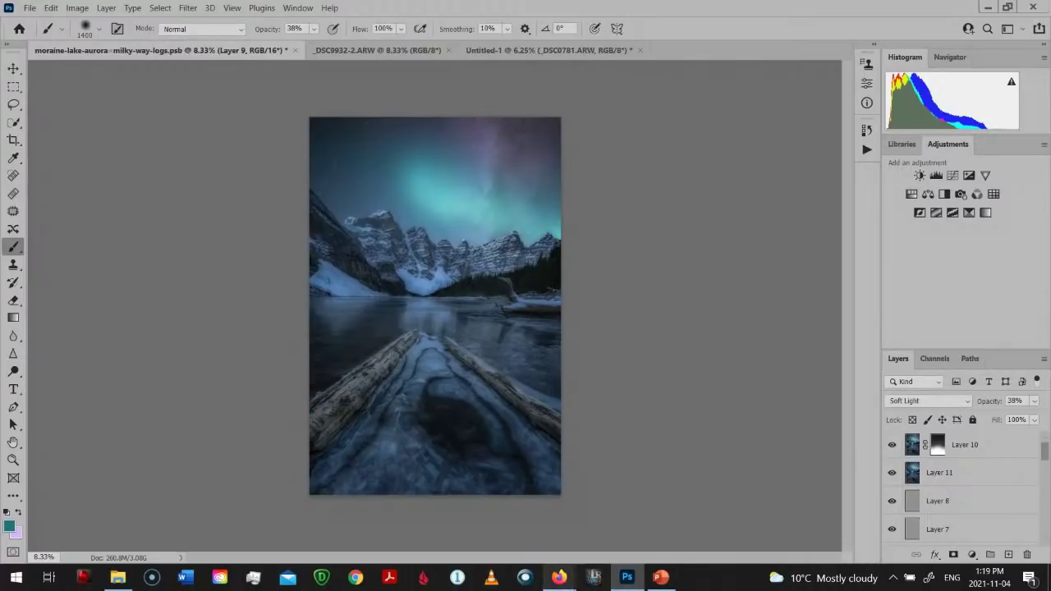
Step: Launch Adobe Bridge 2022 to browse the raw files in the moraine aurora folder
{"action": "left_click", "coordinate": [16, 582]}
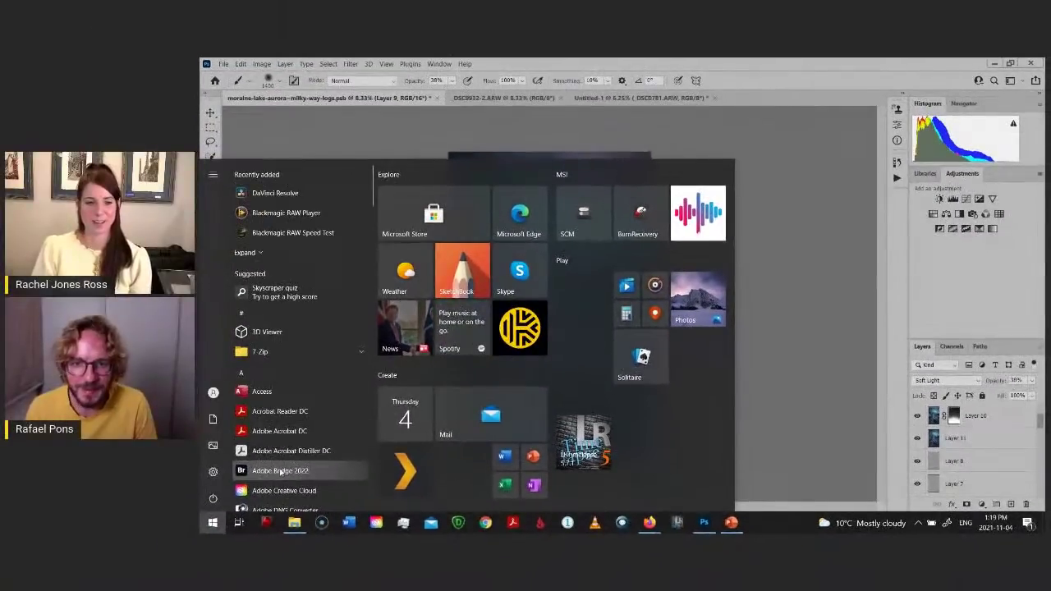
{"action": "left_click", "coordinate": [275, 471]}
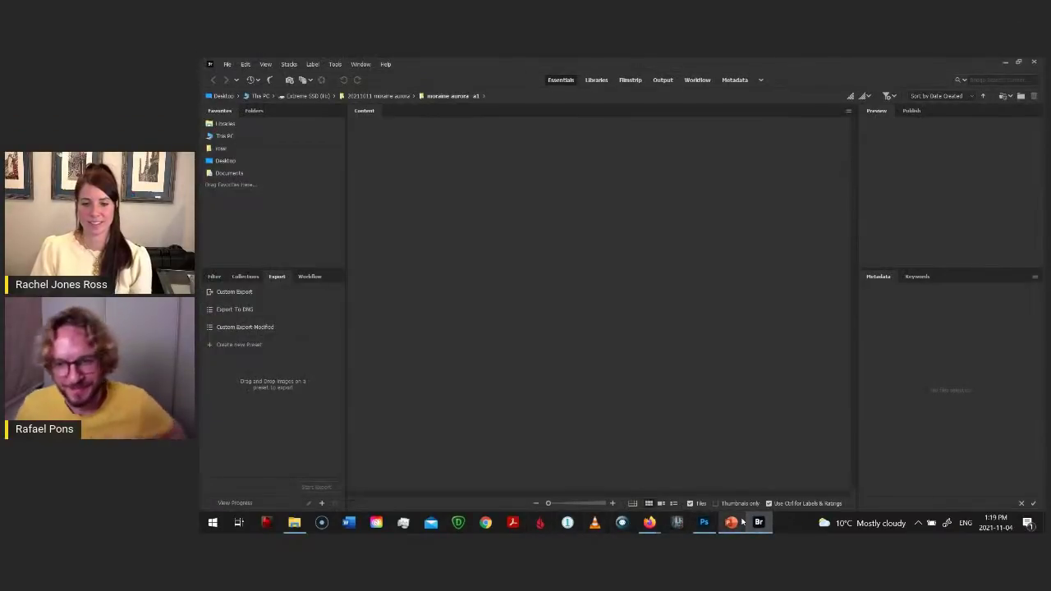
{"action": "mouse_move", "coordinate": [729, 526]}
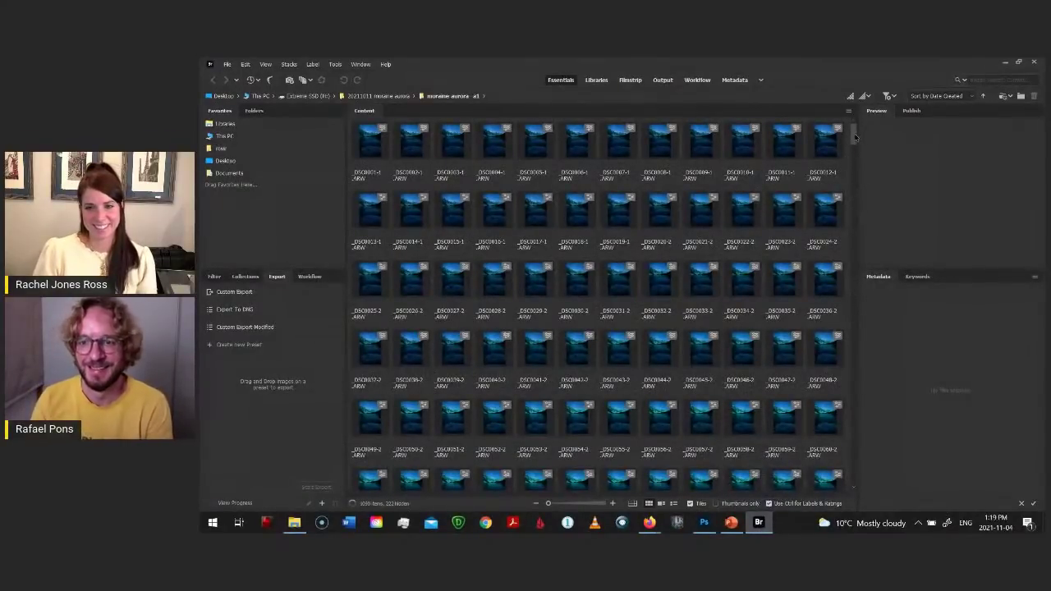
Step: Find the dark raw frame _DSC0374-1.ARW, inspect it in Camera Raw, and close it without applying changes
{"action": "scroll", "coordinate": [860, 186], "scroll_direction": "down", "scroll_amount": 10}
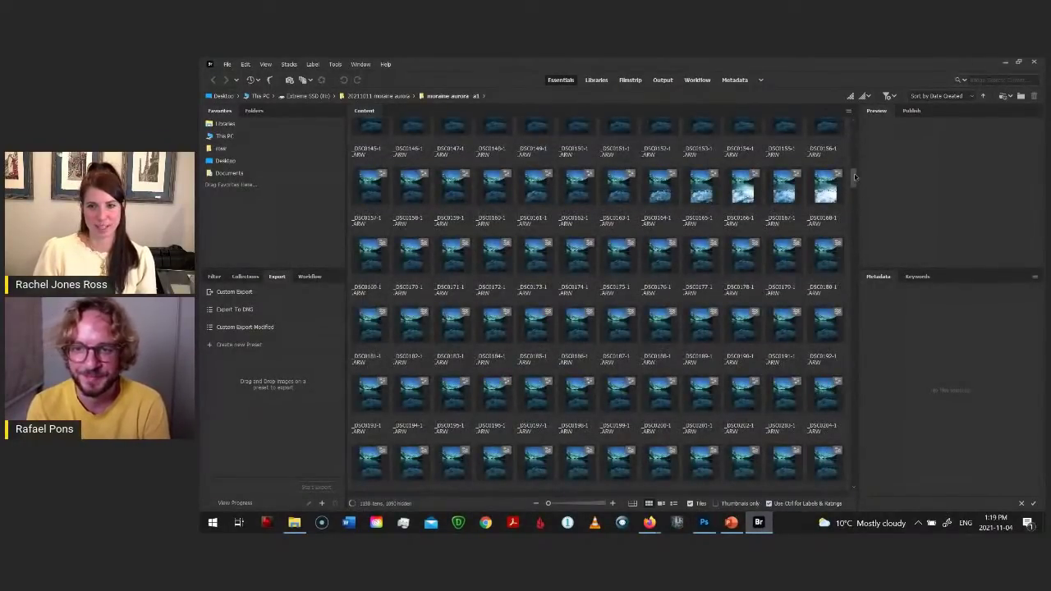
{"action": "scroll", "coordinate": [856, 194], "scroll_direction": "down", "scroll_amount": 10}
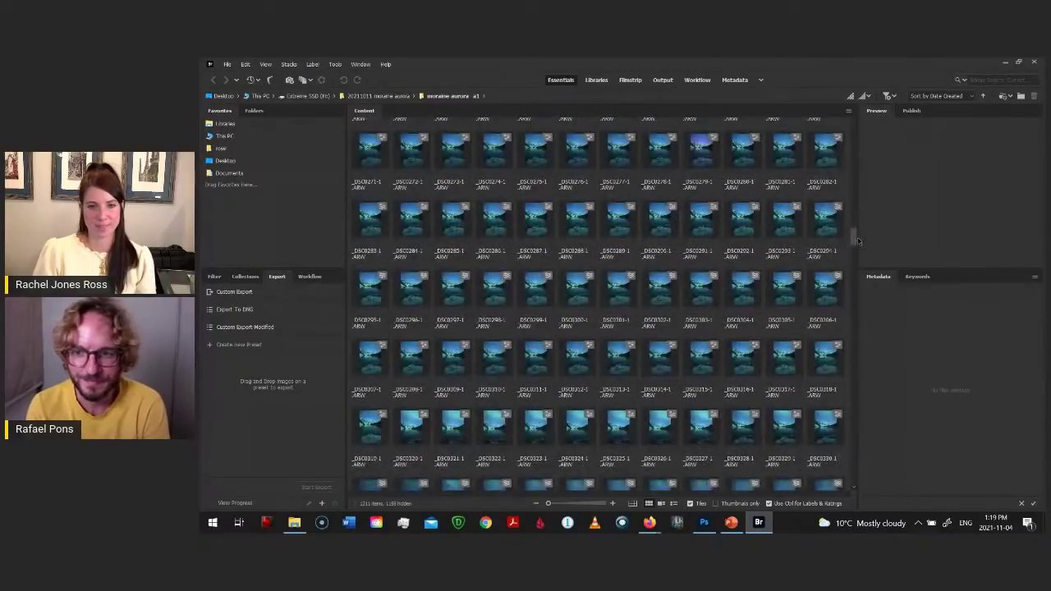
{"action": "scroll", "coordinate": [858, 247], "scroll_direction": "down", "scroll_amount": 4}
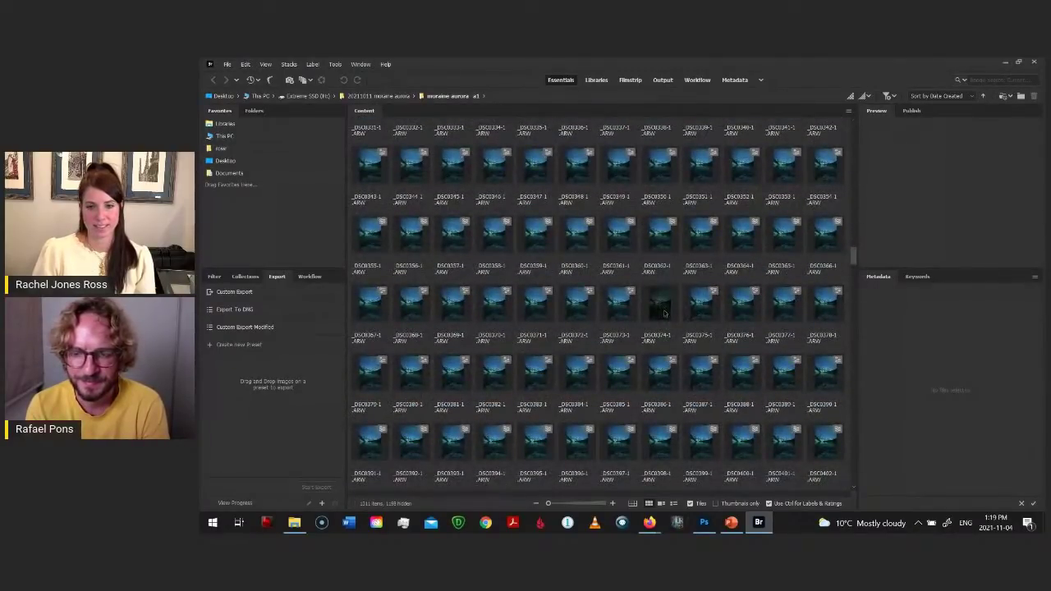
{"action": "left_click", "coordinate": [664, 313]}
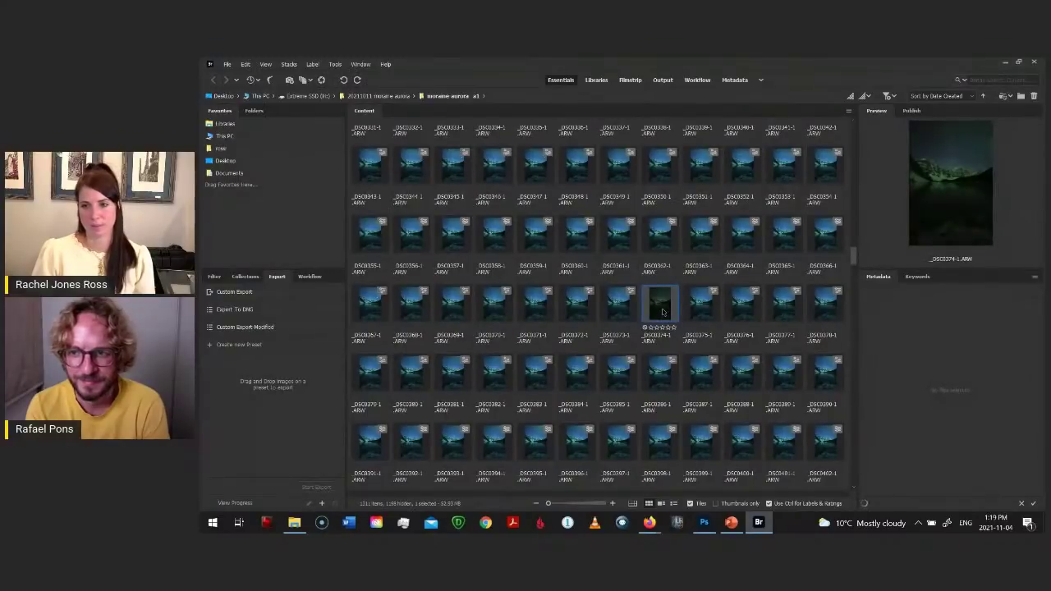
{"action": "key", "text": "alt+Tab"}
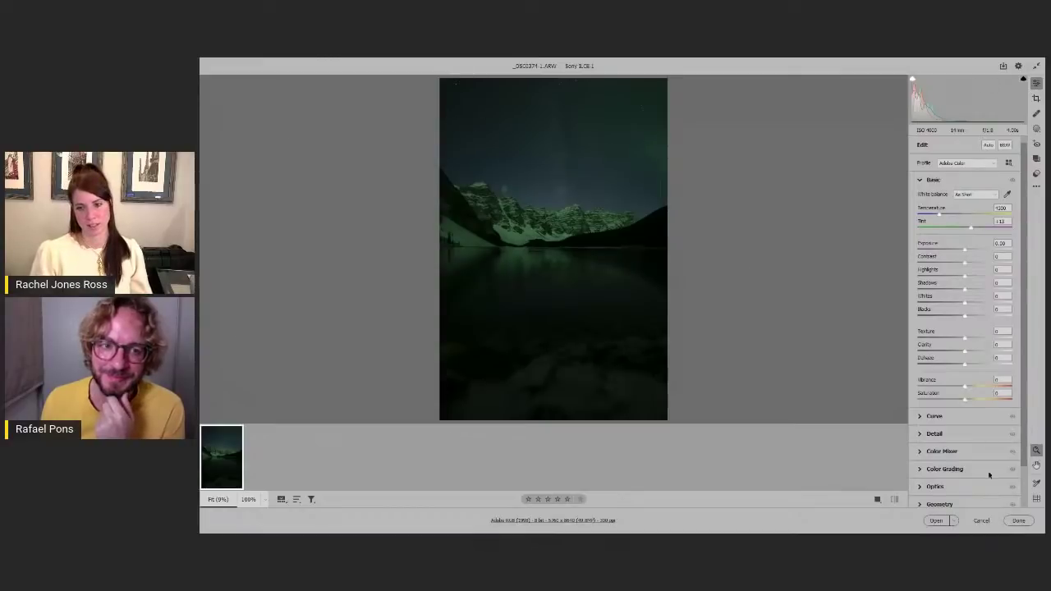
{"action": "left_click", "coordinate": [981, 520]}
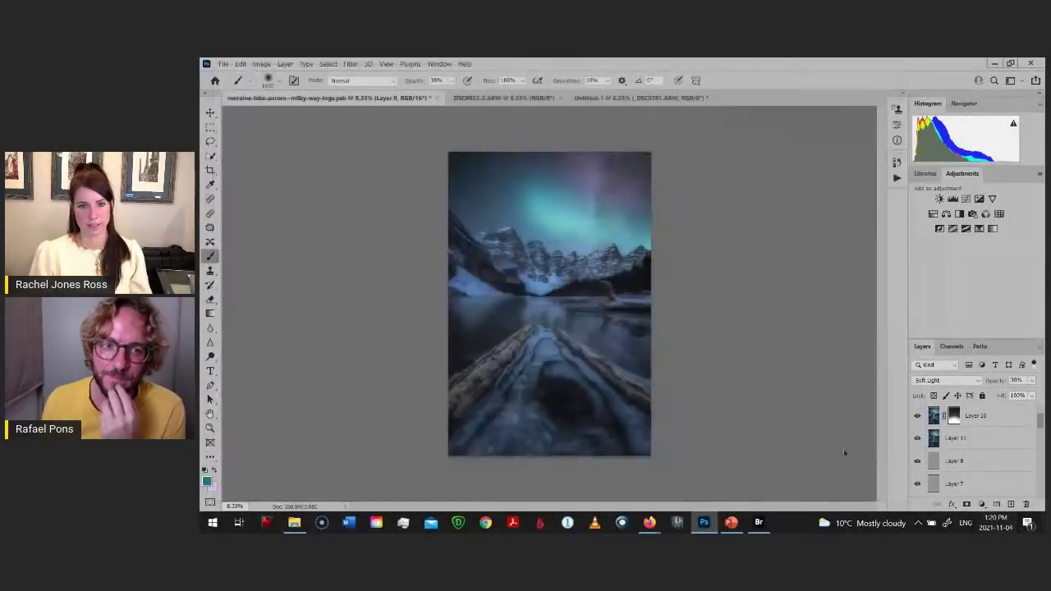
Step: Return to Bridge, preview the aurora raw frame _DSC0998.ARW further down the folder, and switch back to Photoshop
{"action": "left_click", "coordinate": [757, 523]}
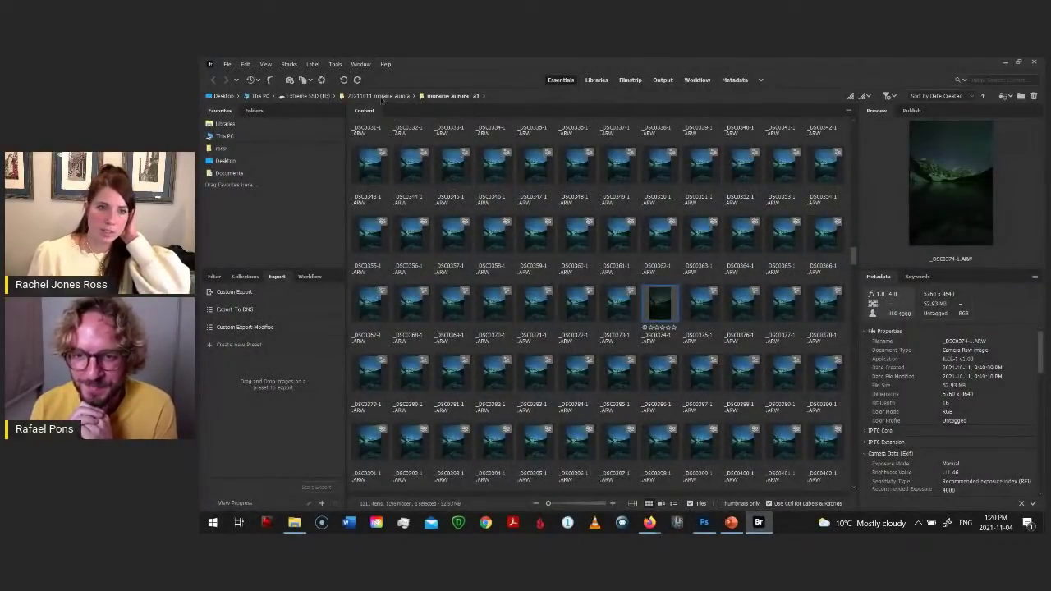
{"action": "left_click_drag", "start_coordinate": [854, 262], "coordinate": [786, 369]}
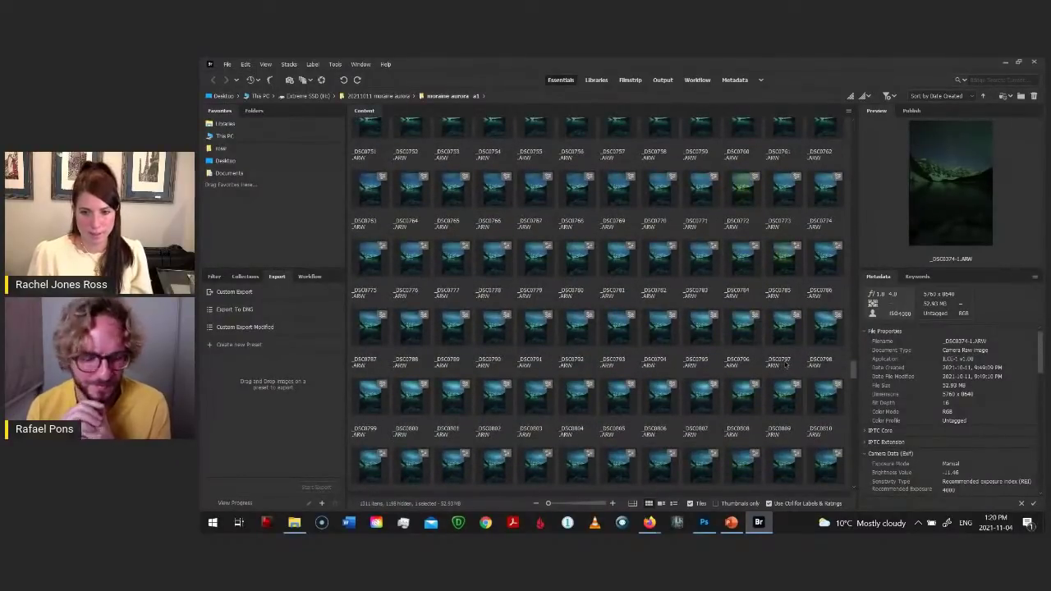
{"action": "scroll", "coordinate": [784, 366], "scroll_direction": "down", "scroll_amount": 10}
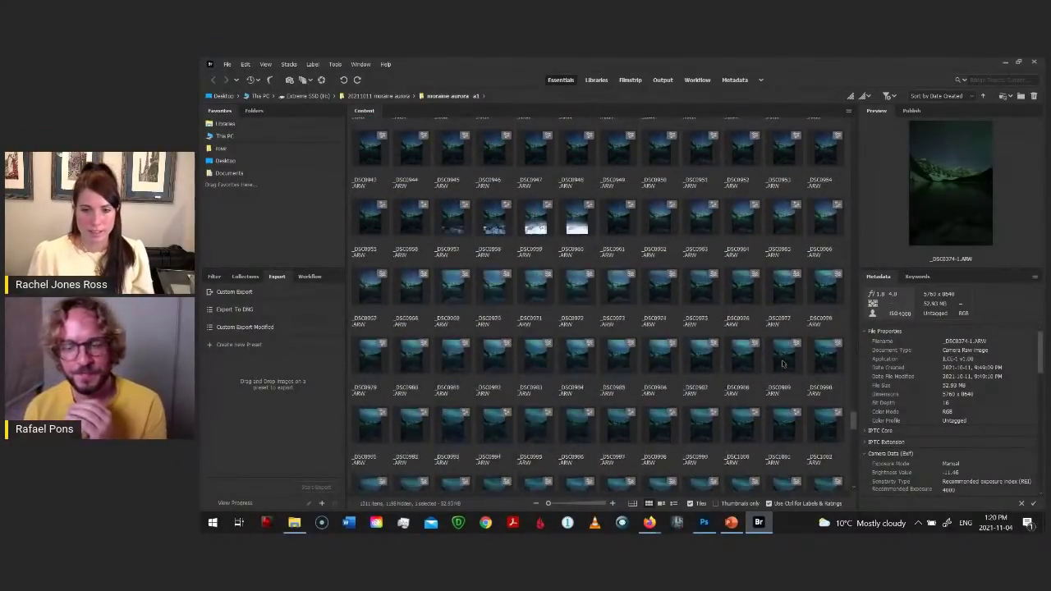
{"action": "scroll", "coordinate": [784, 366], "scroll_direction": "down", "scroll_amount": 1}
{"action": "left_click", "coordinate": [662, 357]}
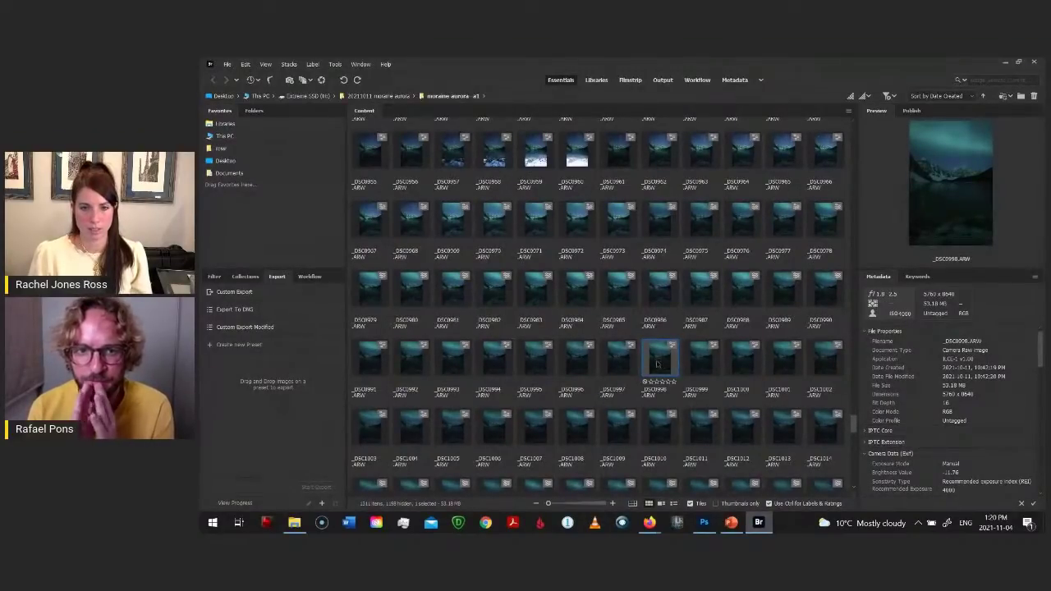
{"action": "key", "text": "alt+Tab"}
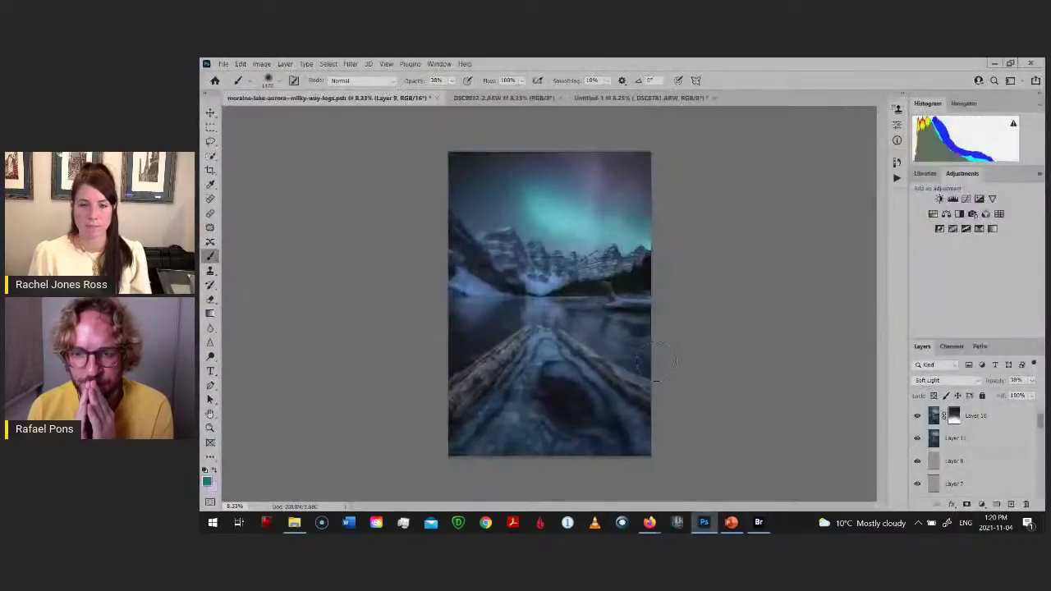